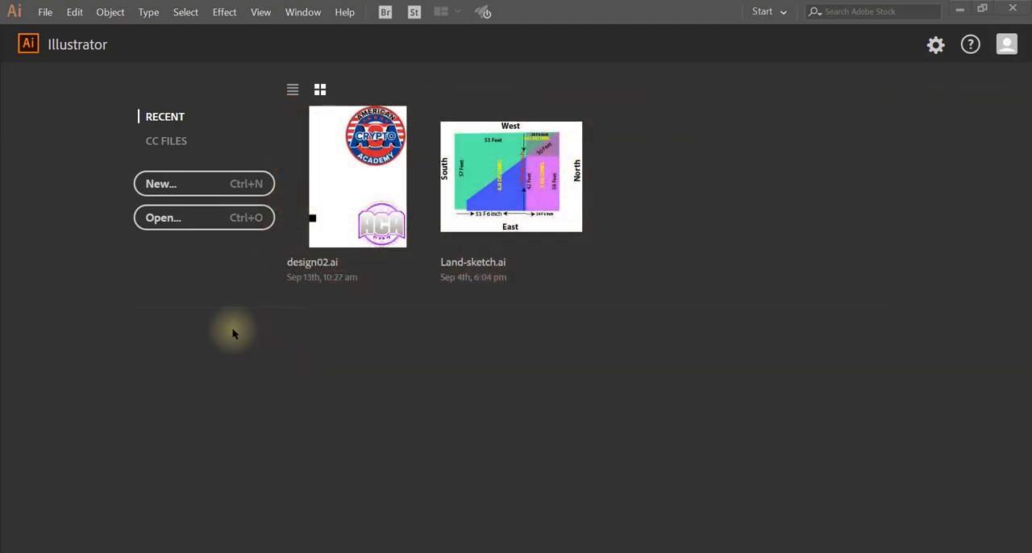
Create a landscape 3 x 2 in document with one artboard, 0.125 in bleed on all sides, CMYK color and 300 ppi raster effects
{"action": "left_click", "coordinate": [167, 186]}
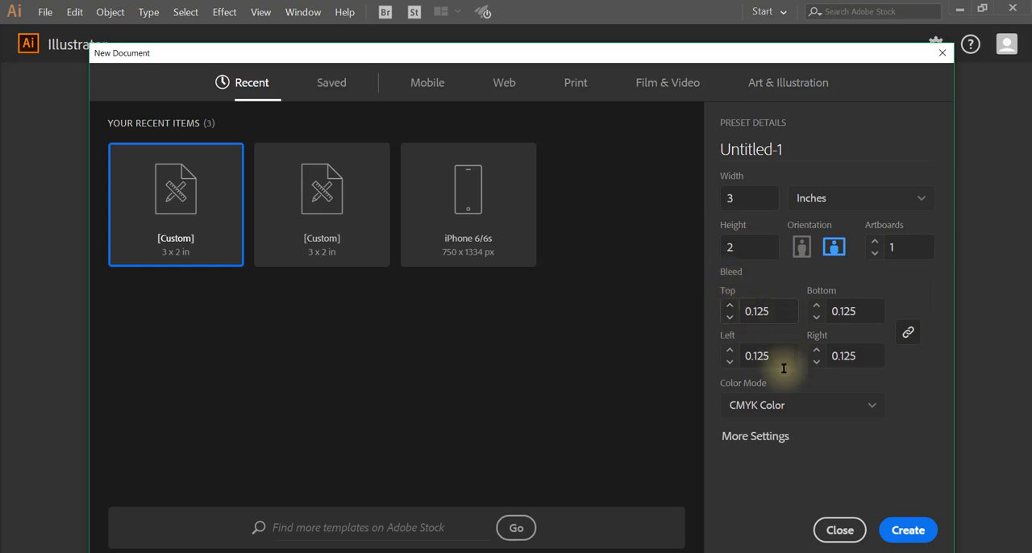
{"action": "left_click", "coordinate": [755, 436]}
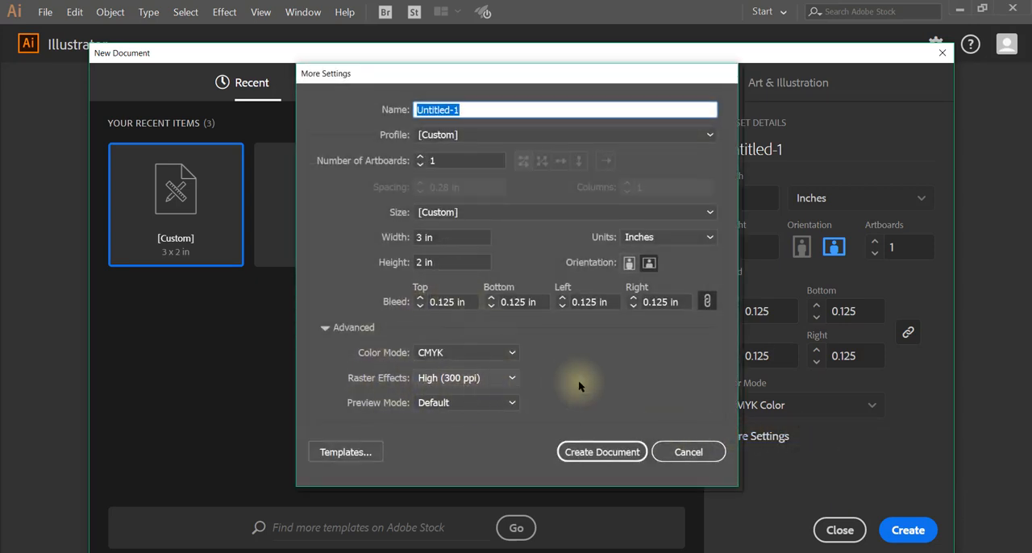
{"action": "left_click", "coordinate": [604, 452]}
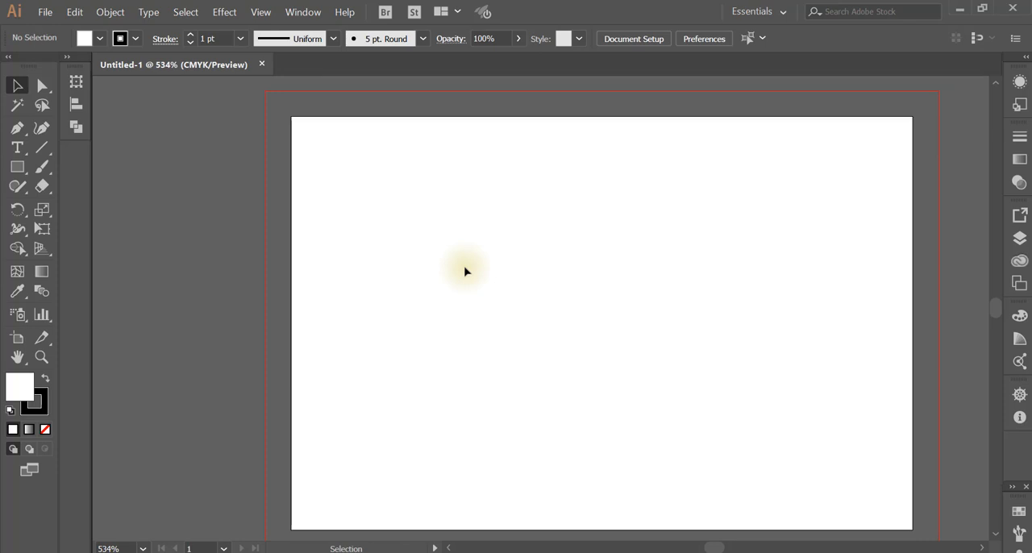
Show the rulers and place guides along all four edges of the artboard
{"action": "key", "text": "ctrl+r"}
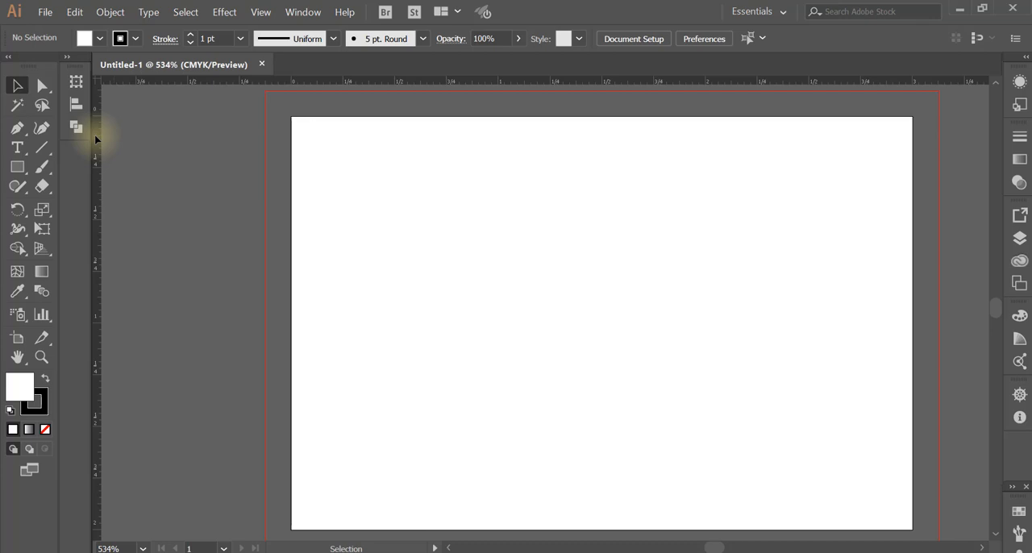
{"action": "left_click_drag", "start_coordinate": [95, 139], "coordinate": [293, 141]}
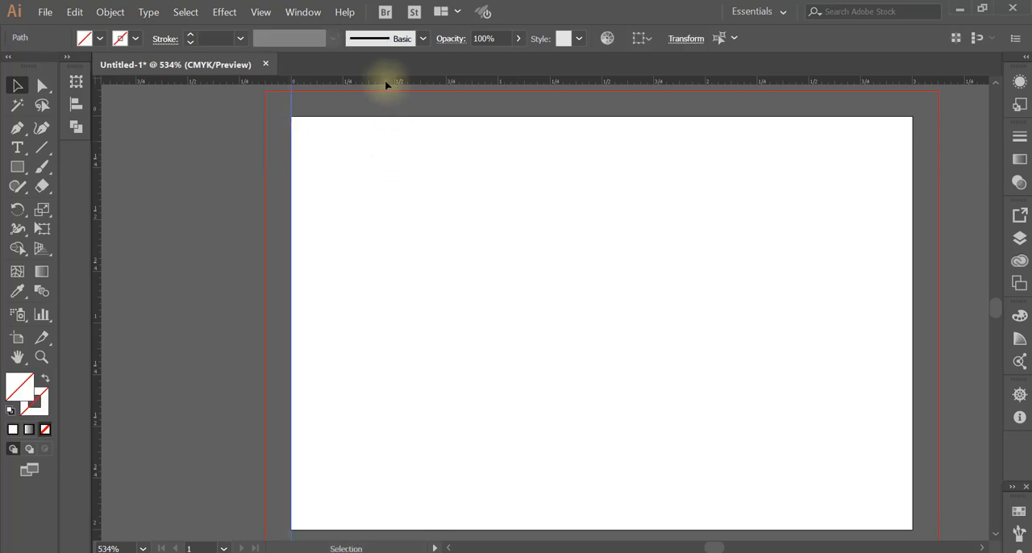
{"action": "left_click_drag", "start_coordinate": [386, 85], "coordinate": [382, 116]}
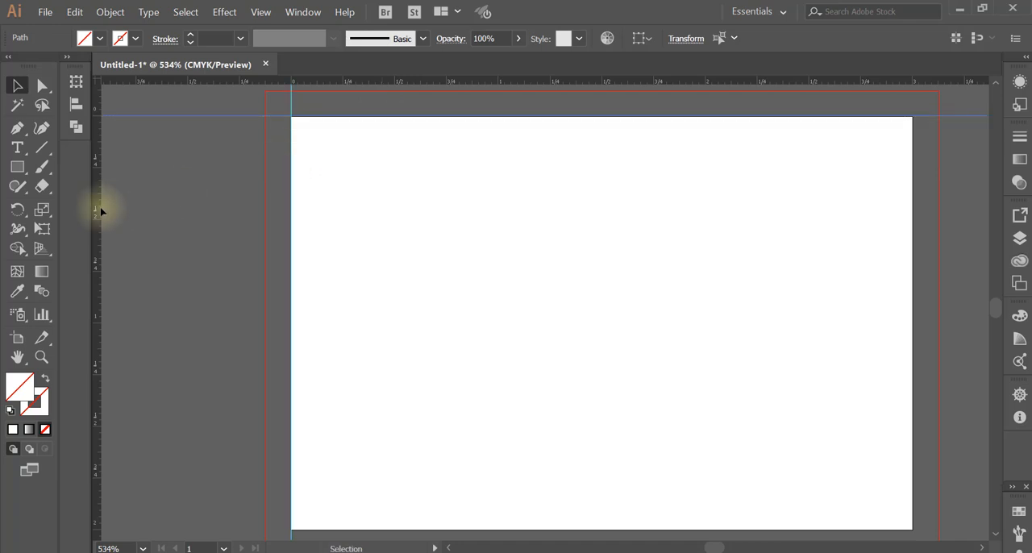
{"action": "left_click_drag", "start_coordinate": [102, 208], "coordinate": [914, 199]}
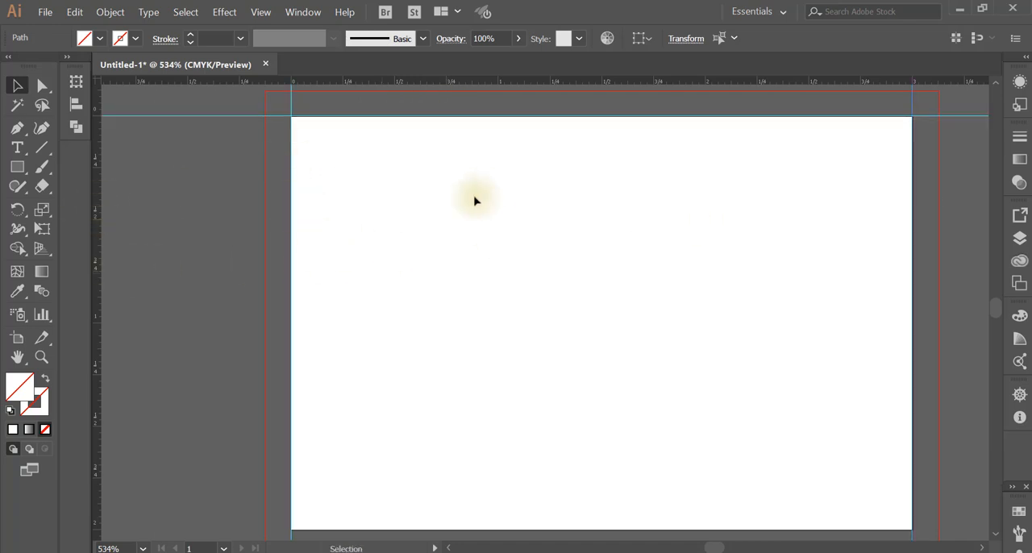
{"action": "key", "text": "ctrl+minus"}
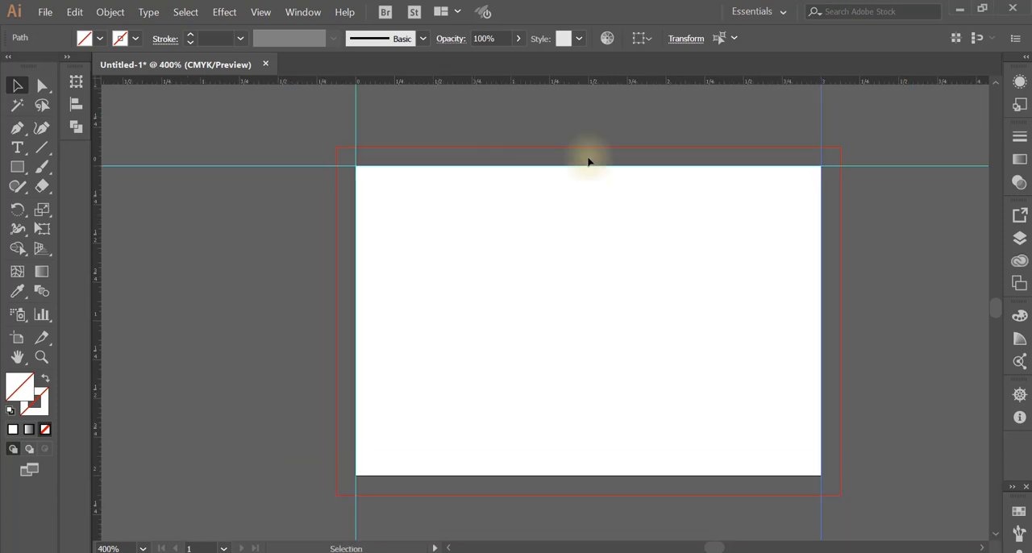
{"action": "left_click_drag", "start_coordinate": [607, 83], "coordinate": [568, 476]}
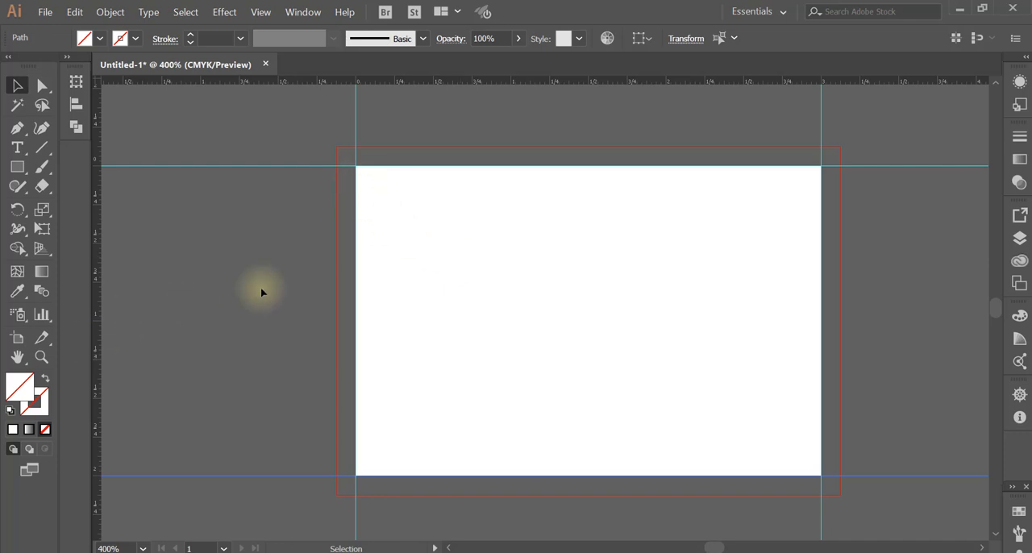
Add four safety-margin guides slightly inside the artboard edges and nudge the right inner guide closer to the edge
{"action": "left_click_drag", "start_coordinate": [97, 260], "coordinate": [369, 258]}
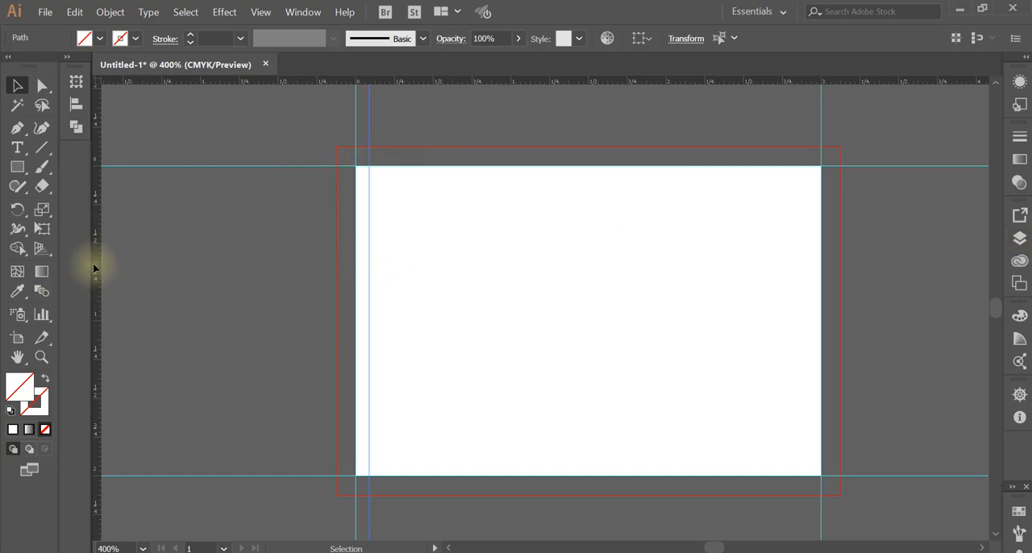
{"action": "left_click_drag", "start_coordinate": [92, 261], "coordinate": [806, 253]}
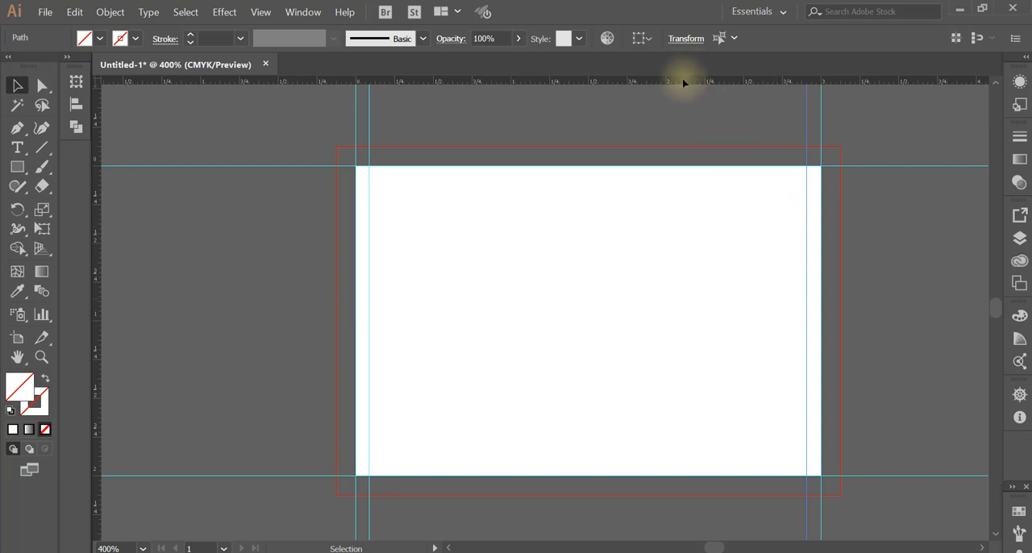
{"action": "left_click_drag", "start_coordinate": [683, 83], "coordinate": [680, 179]}
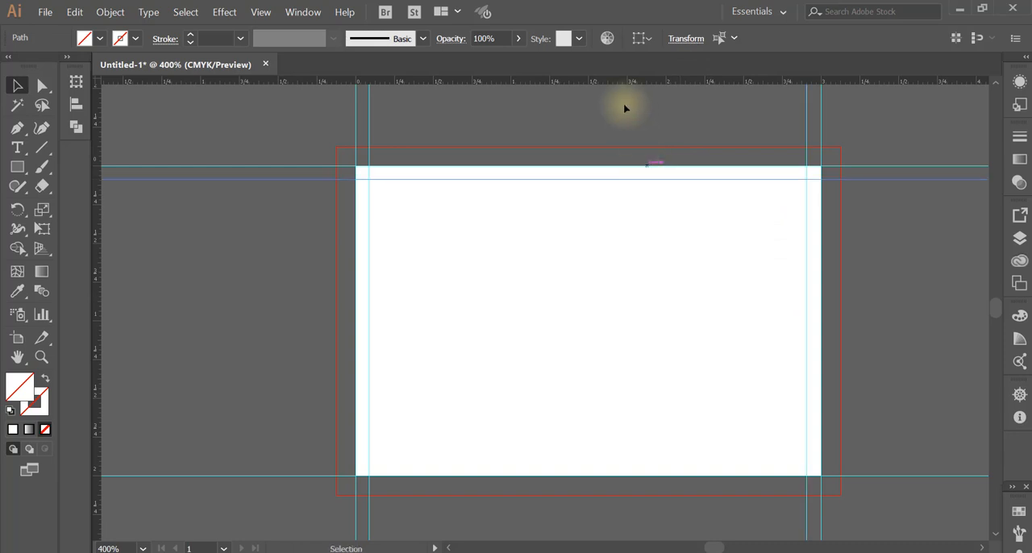
{"action": "left_click_drag", "start_coordinate": [604, 81], "coordinate": [570, 466]}
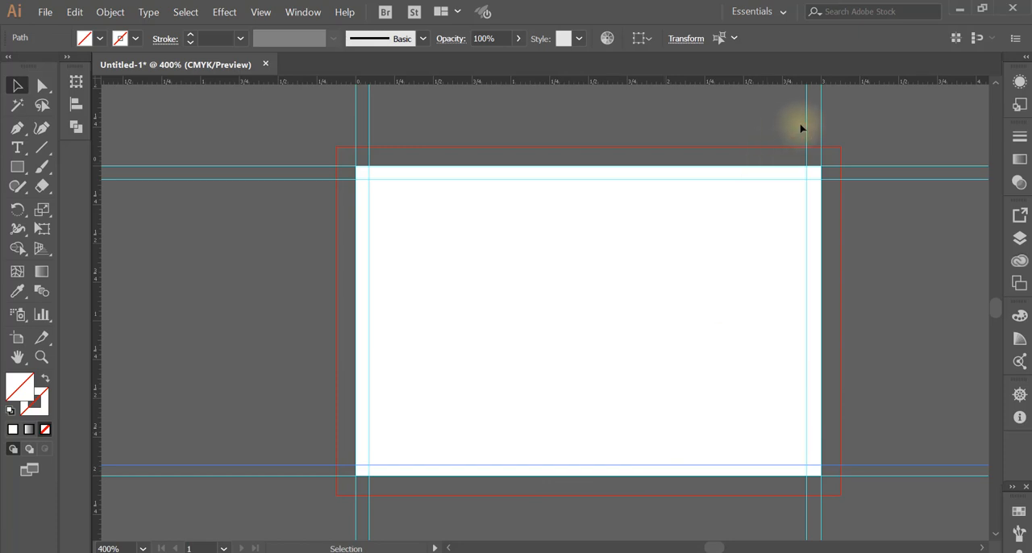
{"action": "left_click_drag", "start_coordinate": [806, 123], "coordinate": [809, 126]}
{"action": "left_click", "coordinate": [860, 231]}
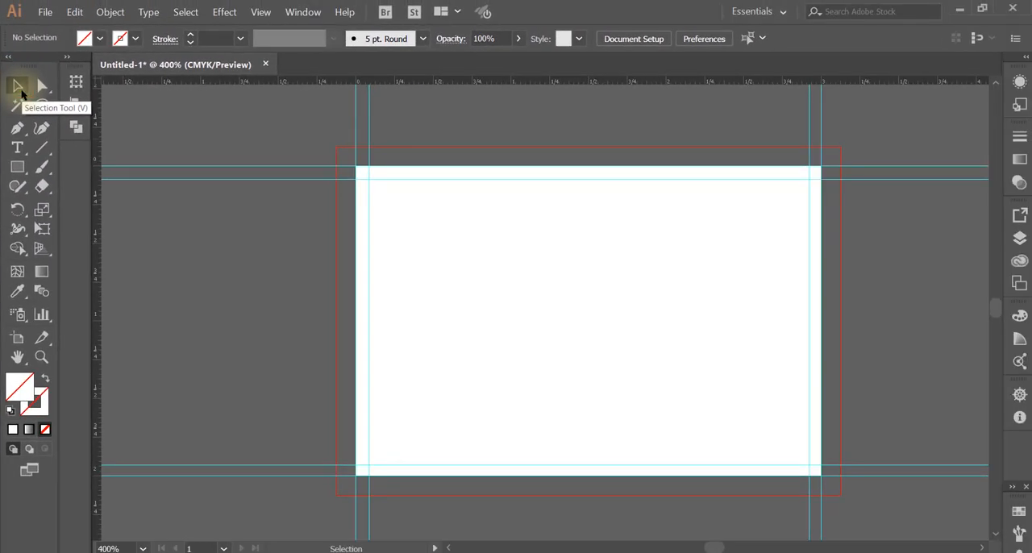
{"action": "key", "text": "v"}
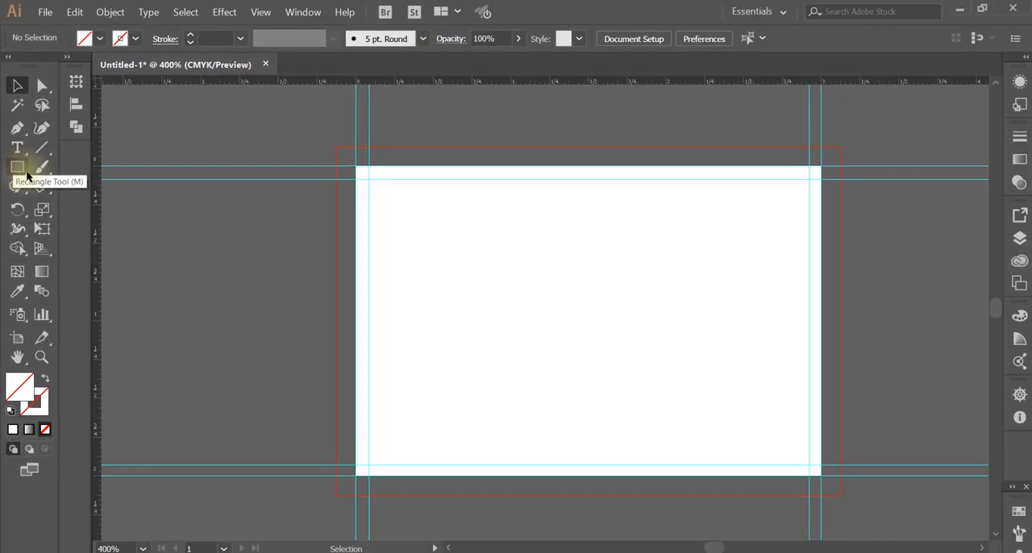
Create a rectangle 3 in wide and 2 in high with the Rectangle tool
{"action": "left_click", "coordinate": [25, 175]}
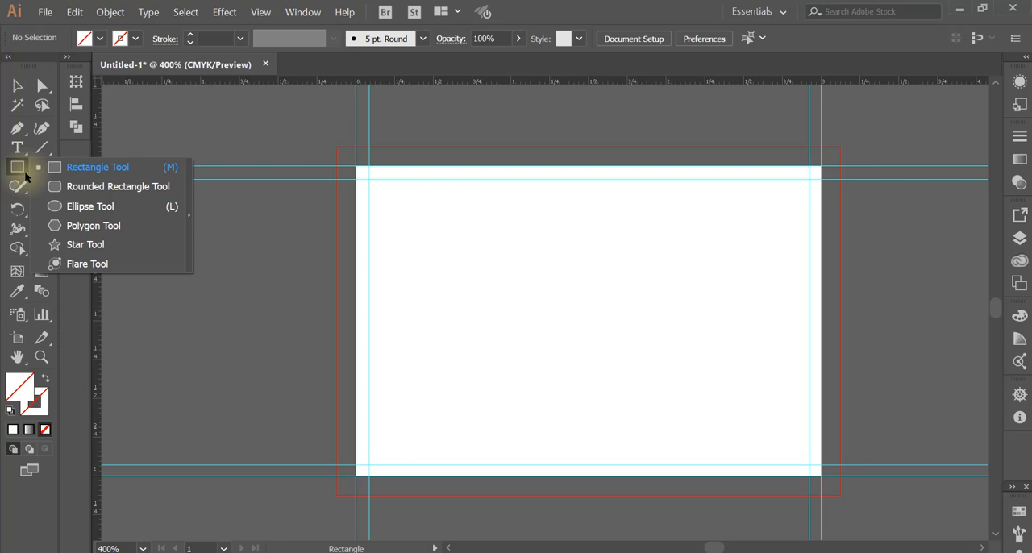
{"action": "left_click_drag", "start_coordinate": [25, 175], "coordinate": [88, 166]}
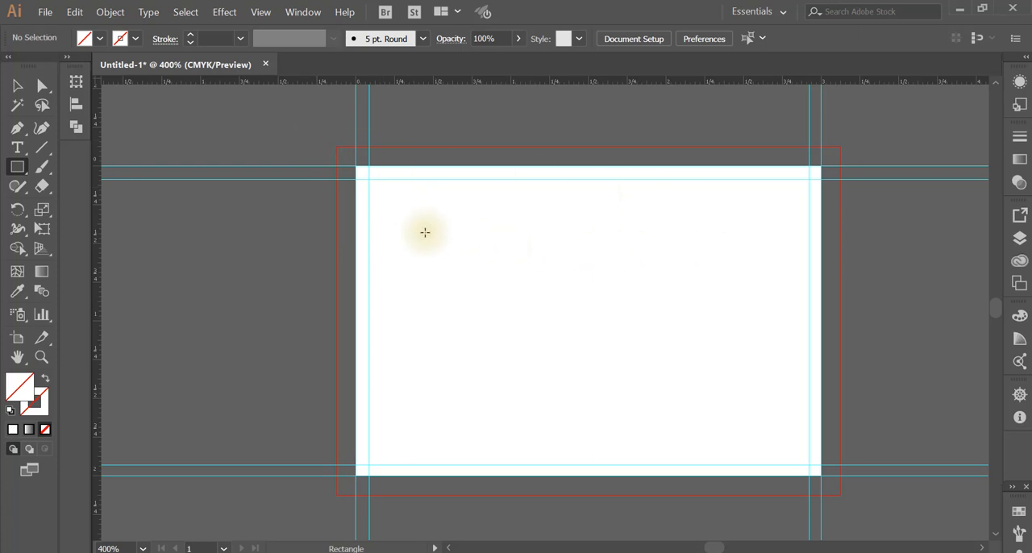
{"action": "left_click", "coordinate": [424, 232]}
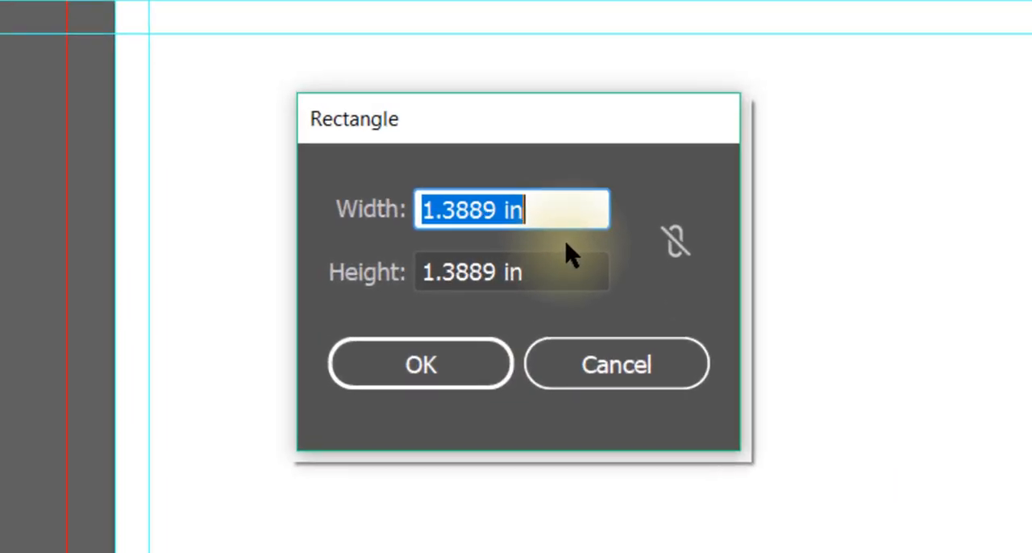
{"action": "type", "text": "3"}
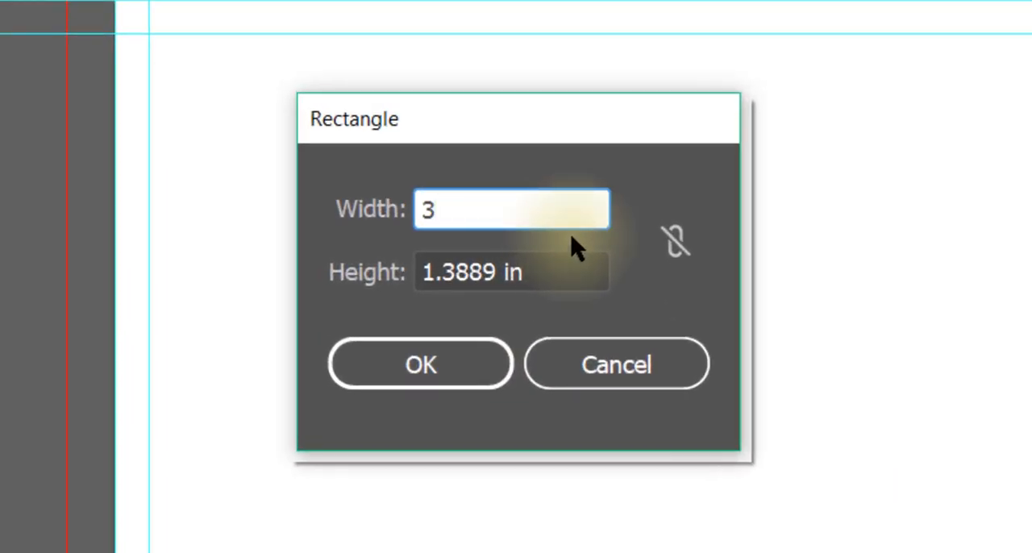
{"action": "left_click", "coordinate": [546, 277]}
{"action": "left_click_drag", "start_coordinate": [546, 276], "coordinate": [352, 290]}
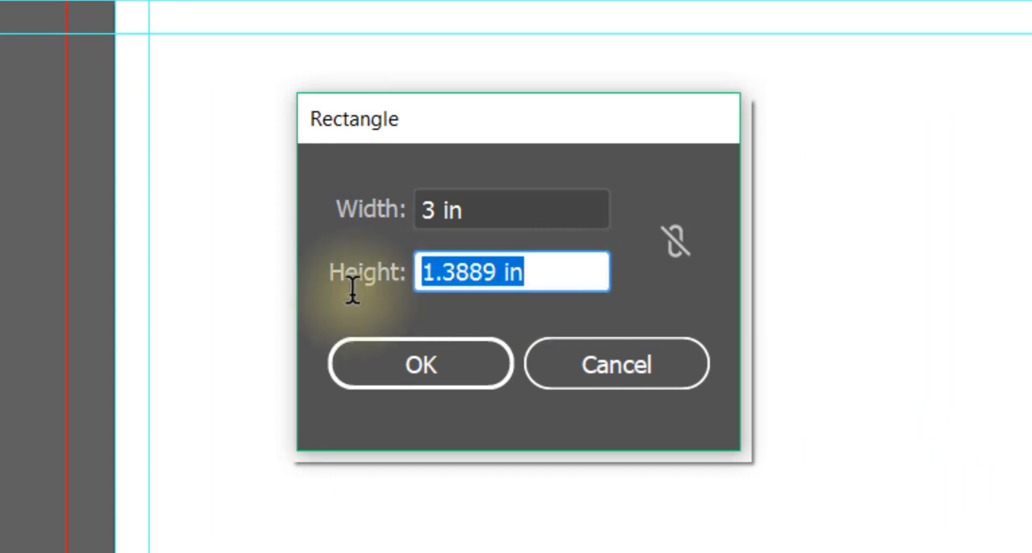
{"action": "type", "text": "2"}
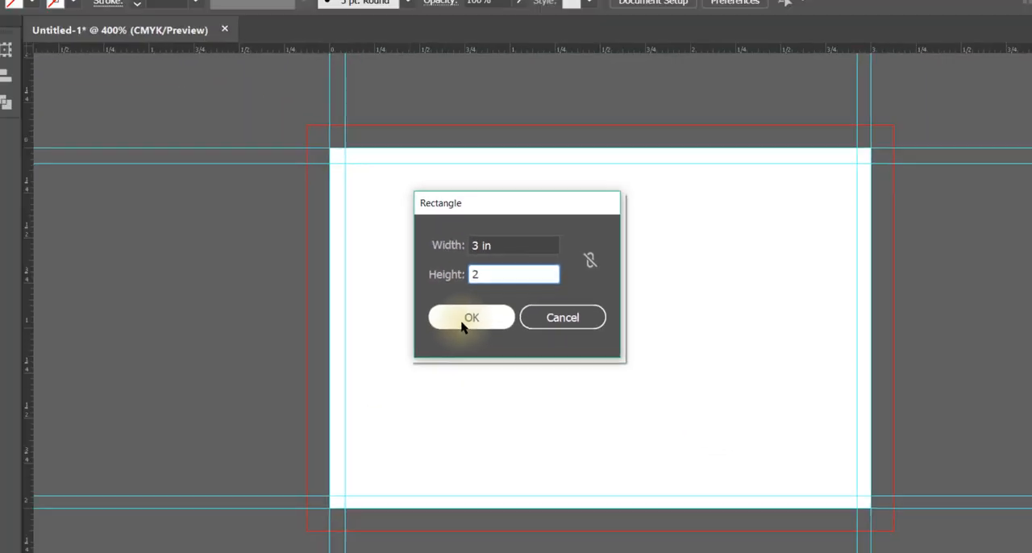
{"action": "left_click", "coordinate": [429, 357]}
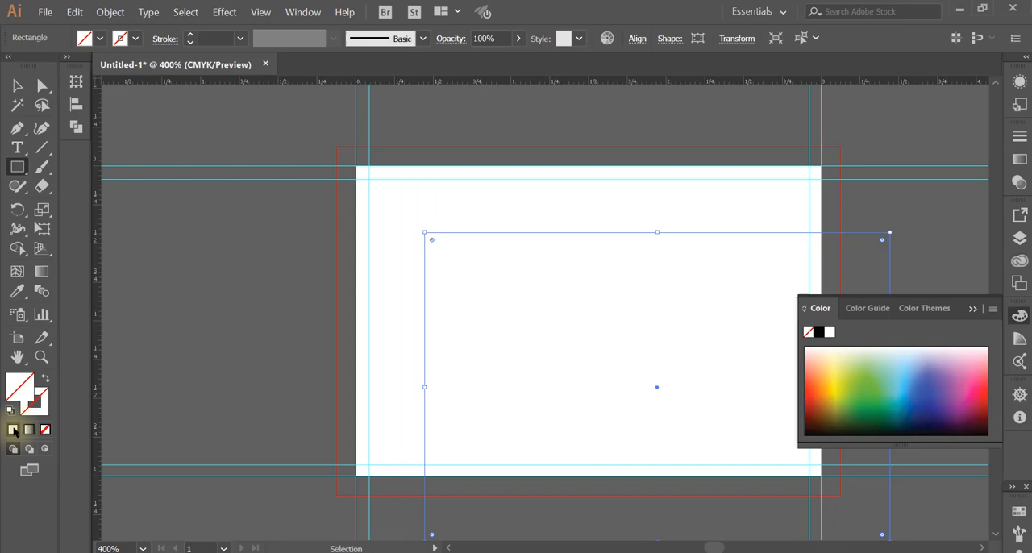
Give the new rectangle a solid white fill, keep its stroke at none, and leave the fill active
{"action": "left_click", "coordinate": [77, 430]}
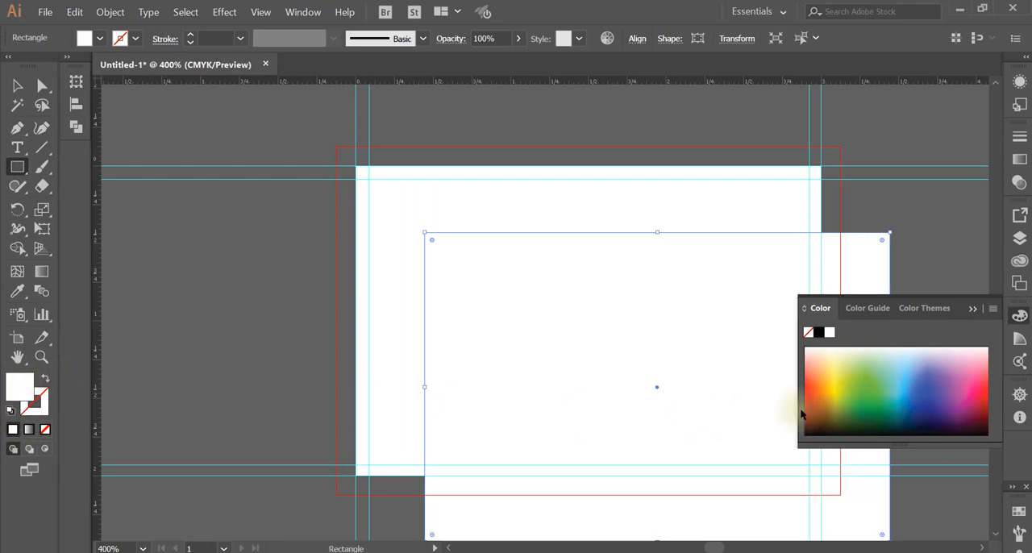
{"action": "left_click", "coordinate": [38, 414]}
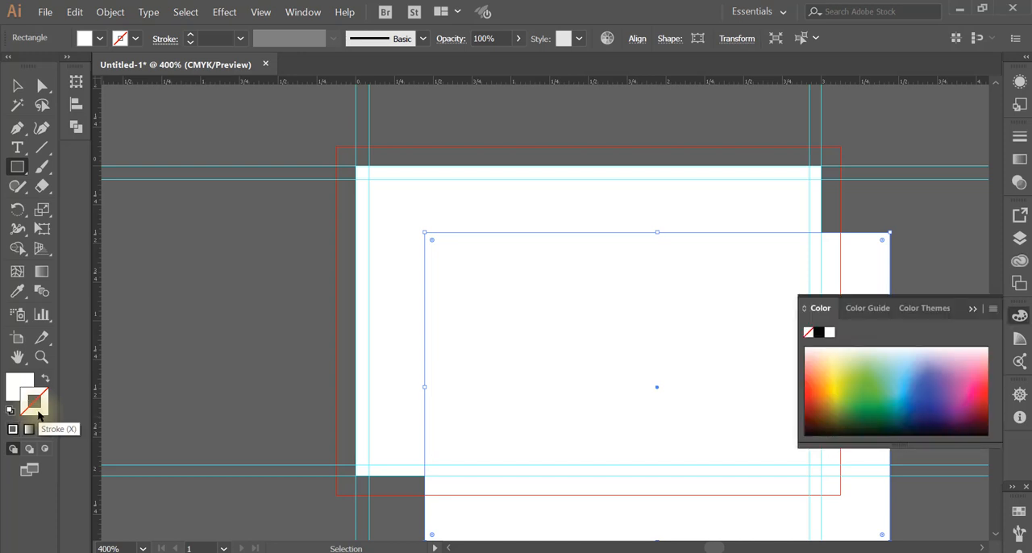
{"action": "left_click", "coordinate": [22, 382]}
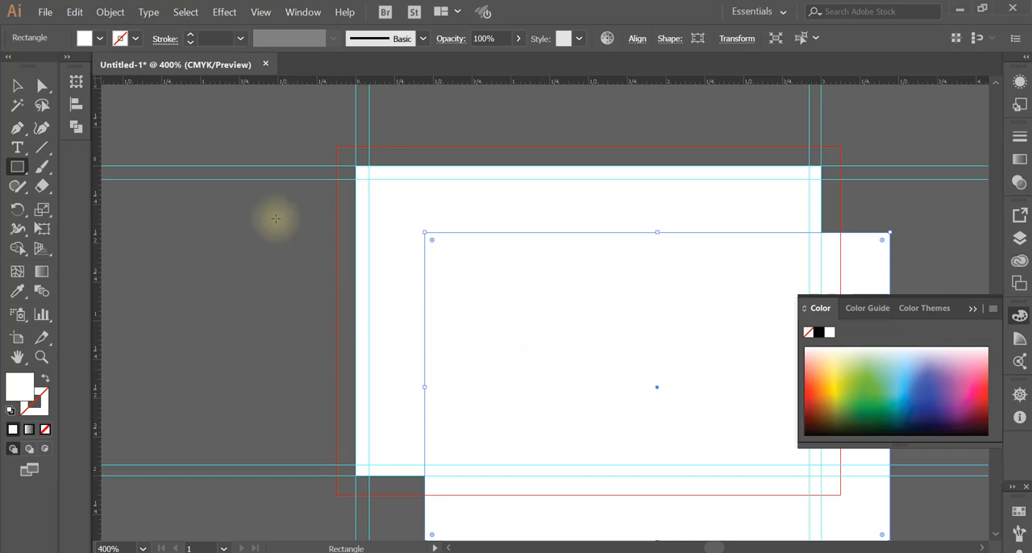
Move the white rectangle over the artboard and stretch its sides to the red bleed lines all around
{"action": "left_click", "coordinate": [18, 86]}
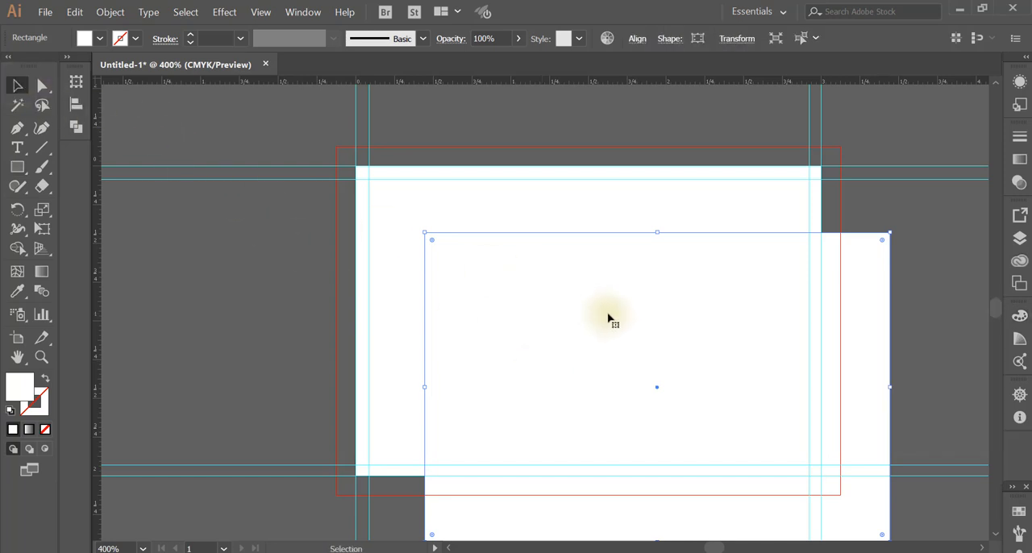
{"action": "left_click_drag", "start_coordinate": [595, 307], "coordinate": [520, 232]}
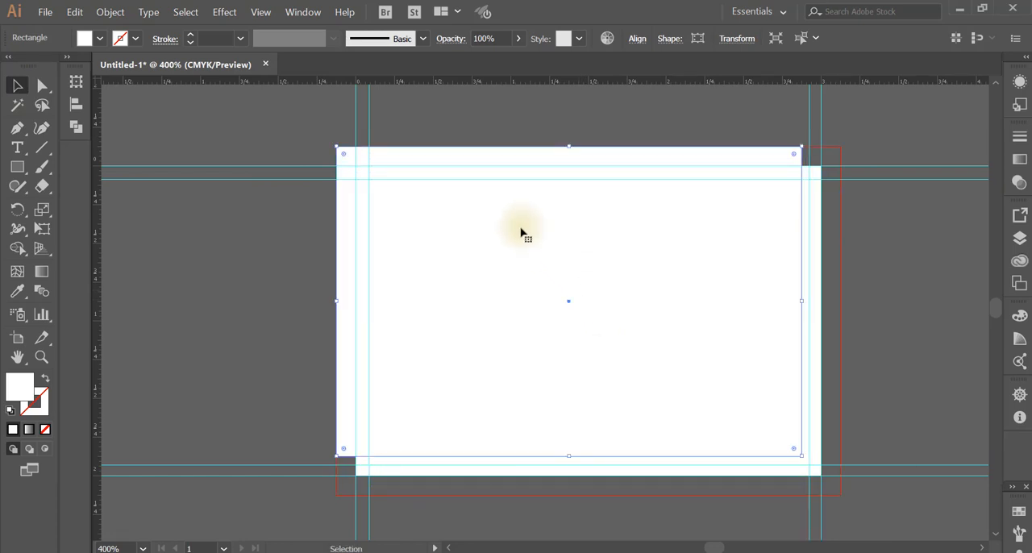
{"action": "left_click_drag", "start_coordinate": [545, 313], "coordinate": [585, 348]}
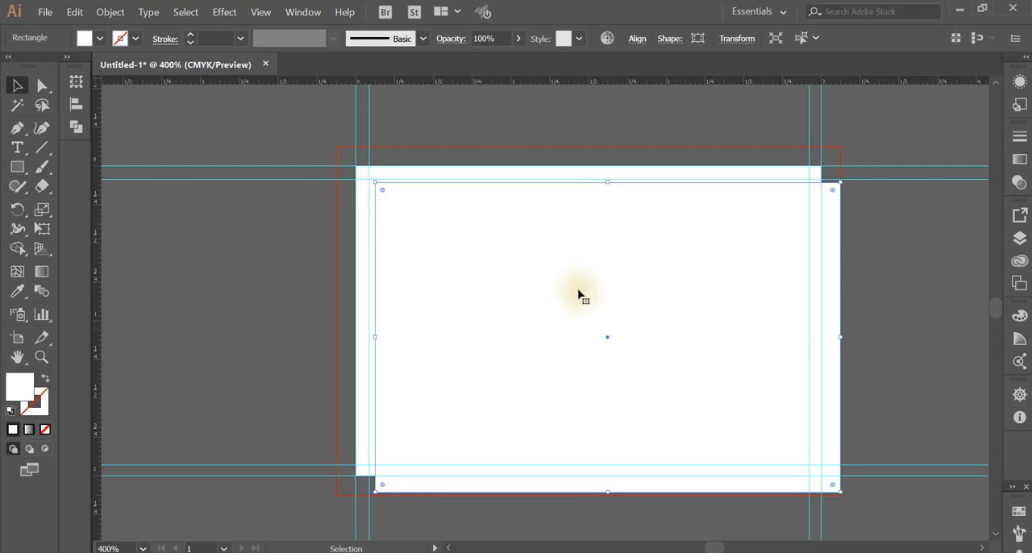
{"action": "left_click_drag", "start_coordinate": [595, 276], "coordinate": [589, 280]}
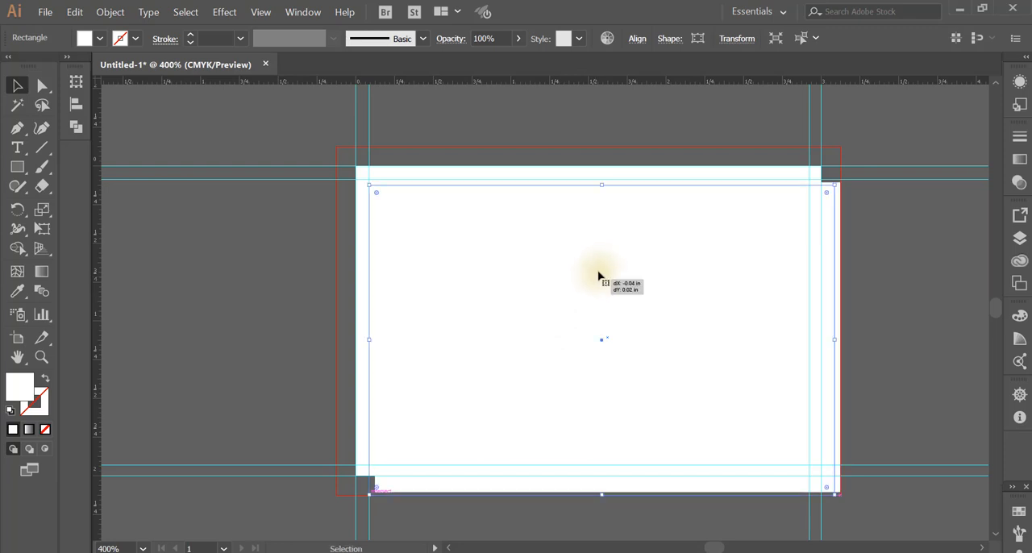
{"action": "left_click_drag", "start_coordinate": [602, 183], "coordinate": [598, 145]}
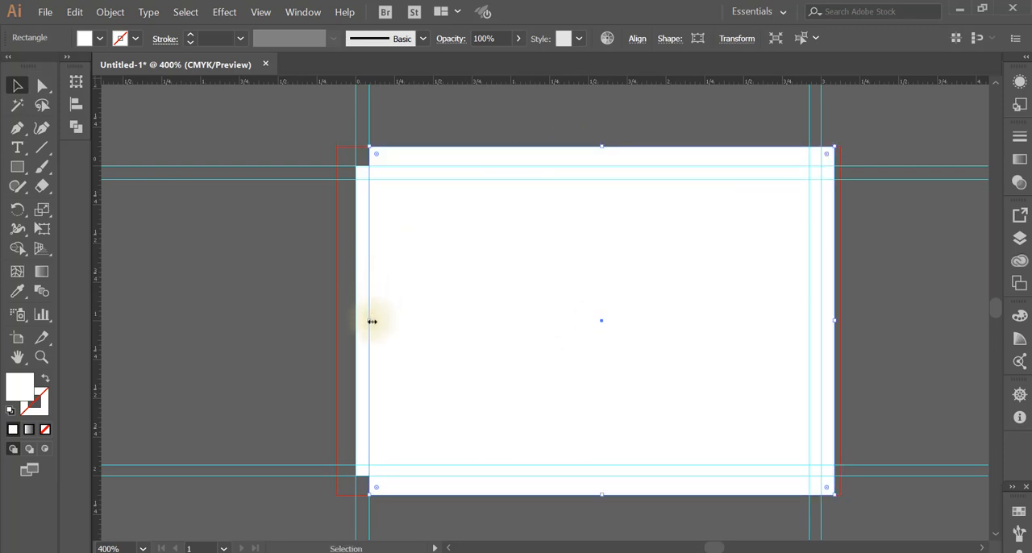
{"action": "left_click_drag", "start_coordinate": [364, 322], "coordinate": [335, 323]}
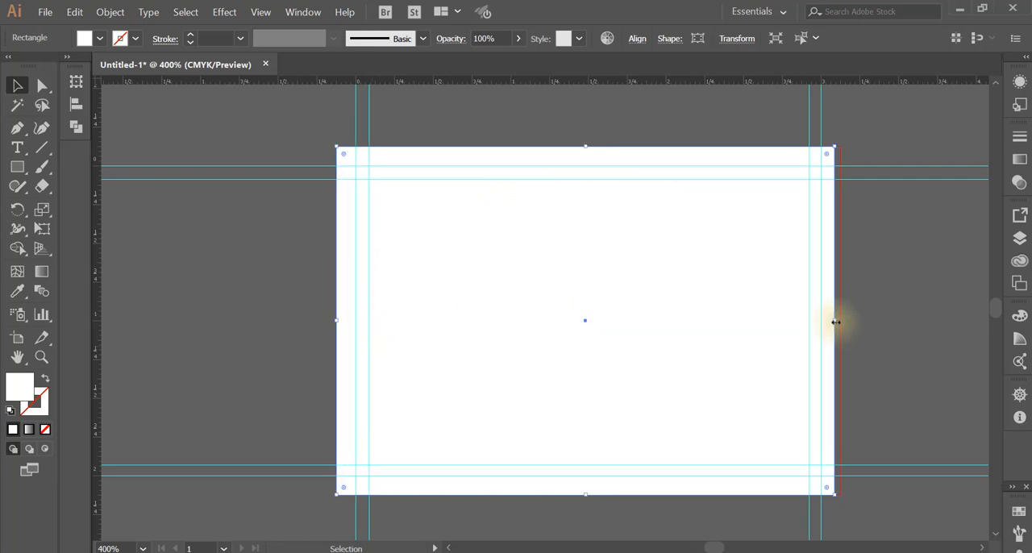
{"action": "left_click_drag", "start_coordinate": [834, 320], "coordinate": [840, 321]}
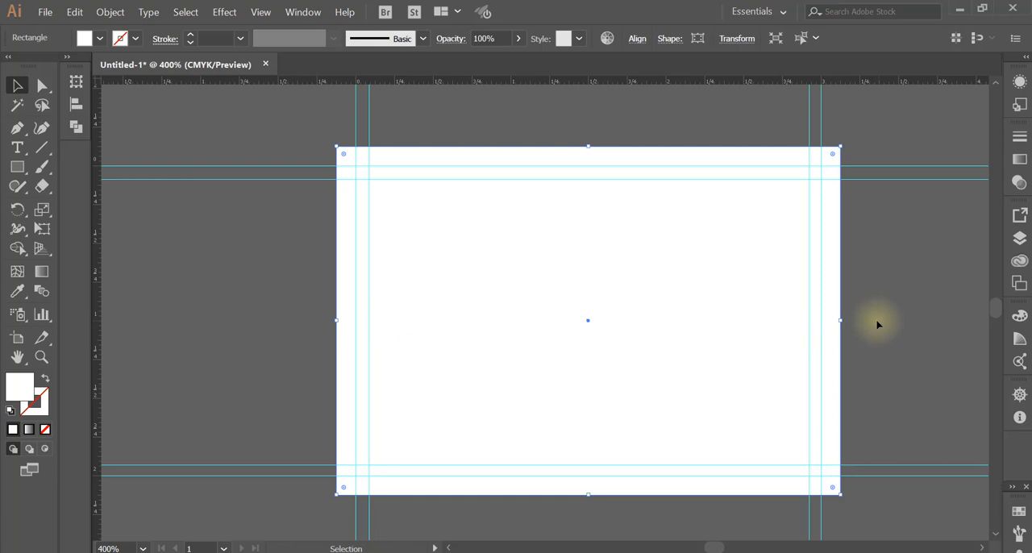
{"action": "left_click", "coordinate": [311, 226]}
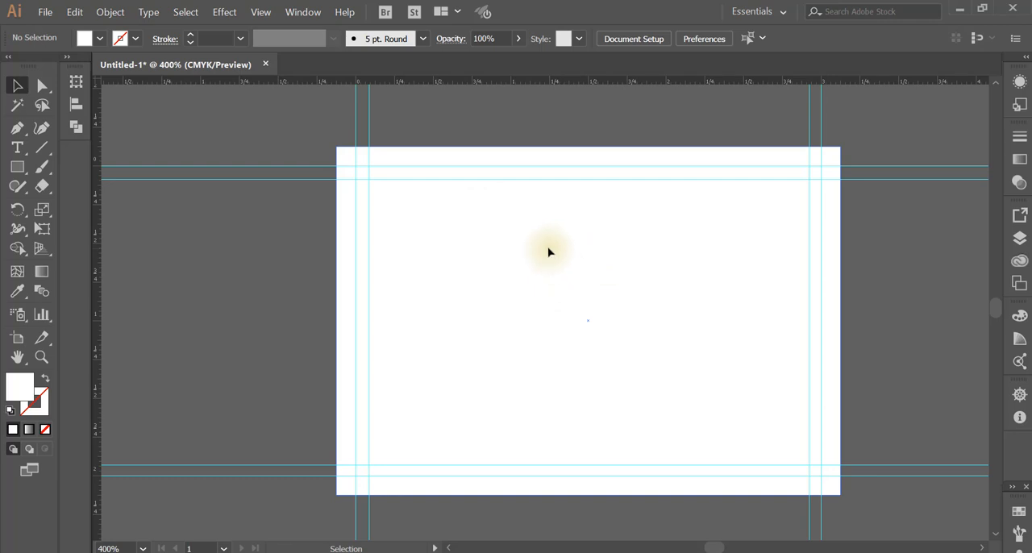
Move the white rectangle up and to the left, offset from the artboard, and deselect it
{"action": "left_click_drag", "start_coordinate": [548, 252], "coordinate": [473, 230]}
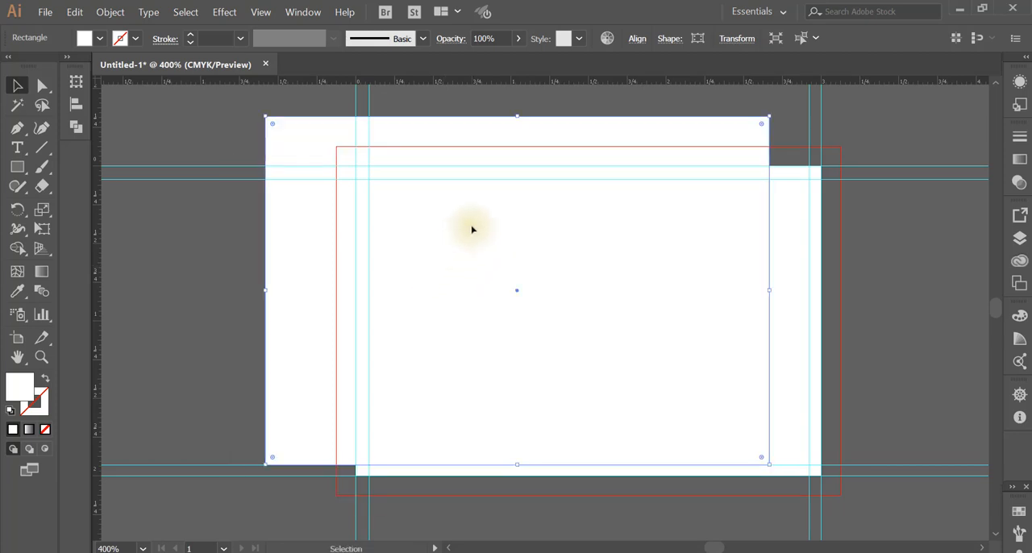
{"action": "left_click", "coordinate": [220, 220]}
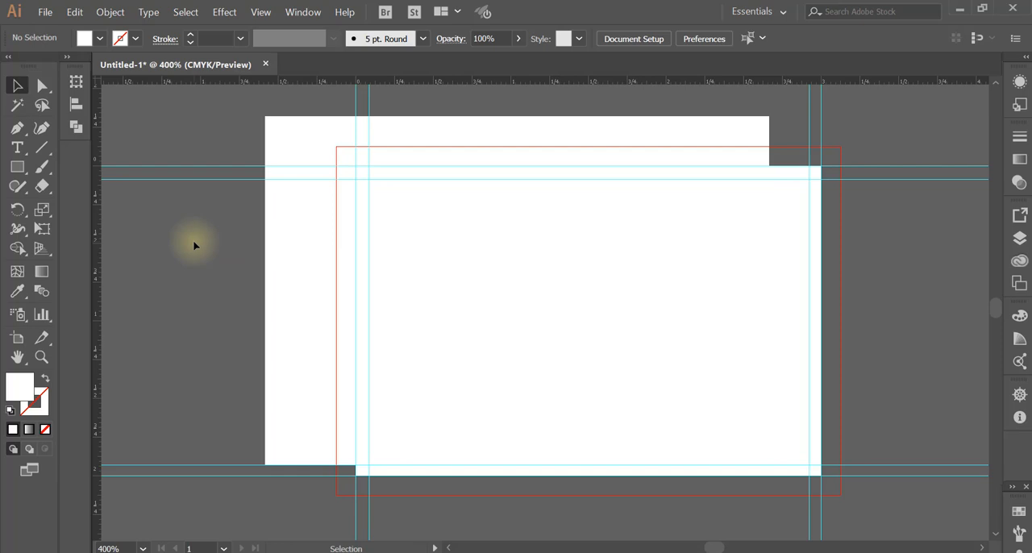
Select the large white rectangle overlapping the artboard and delete it
{"action": "left_click", "coordinate": [292, 239]}
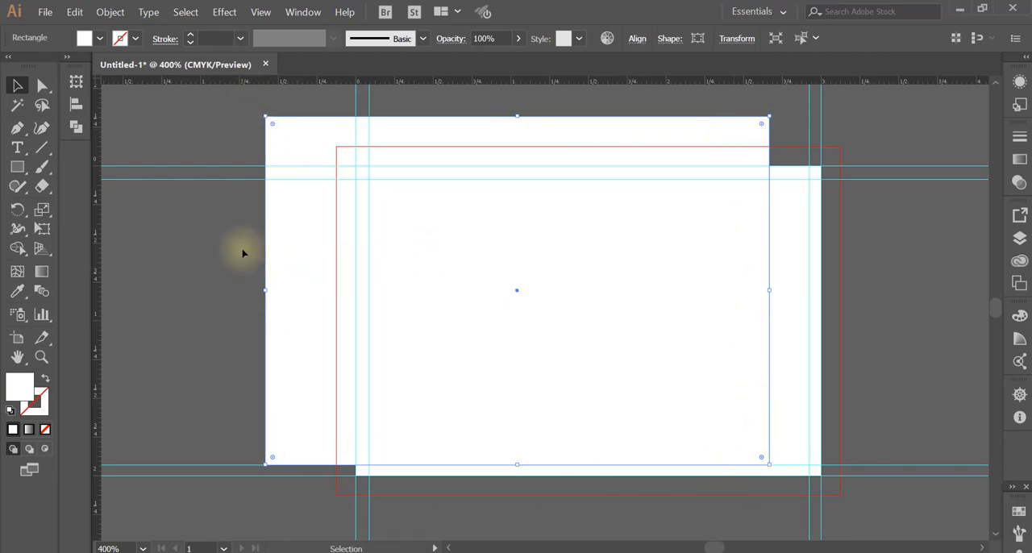
{"action": "left_click", "coordinate": [182, 250]}
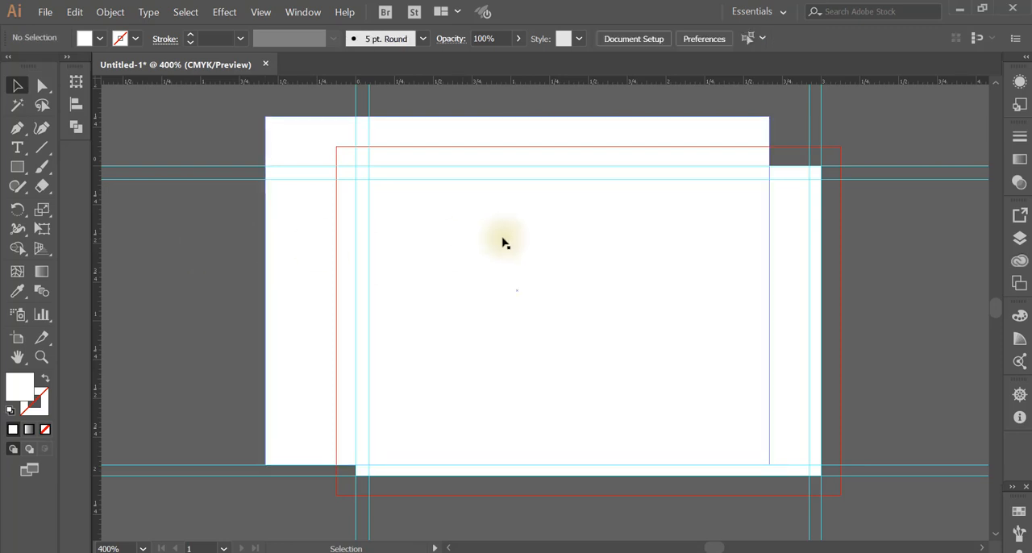
{"action": "left_click", "coordinate": [503, 242]}
{"action": "key", "text": "Delete"}
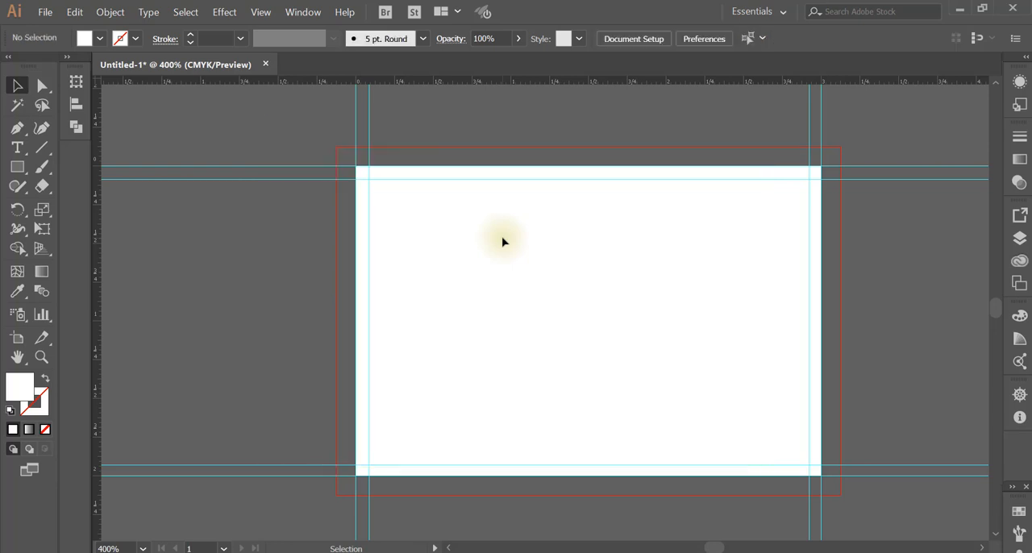
Draw a small white rectangle outside the artboard, to the left of its upper half, with the Rectangle tool
{"action": "left_click", "coordinate": [16, 168]}
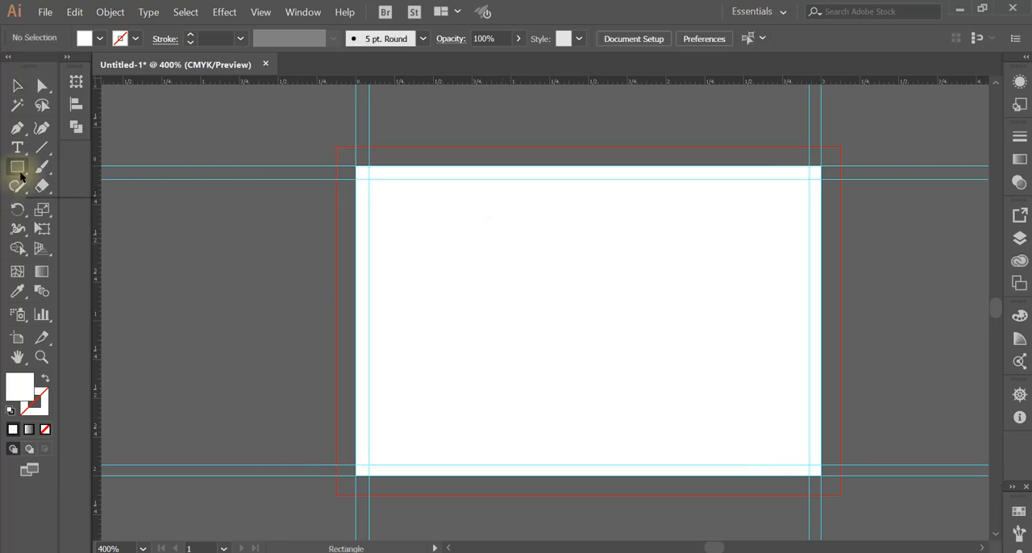
{"action": "left_click_drag", "start_coordinate": [240, 210], "coordinate": [292, 298]}
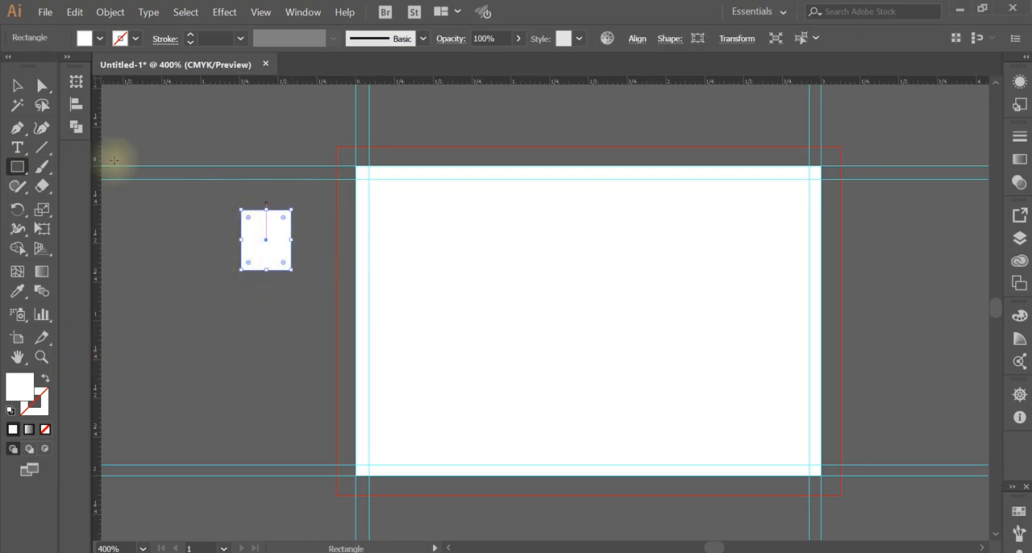
Duplicate the small white rectangle level with the original on its right, and delete the duplicate
{"action": "left_click", "coordinate": [17, 86]}
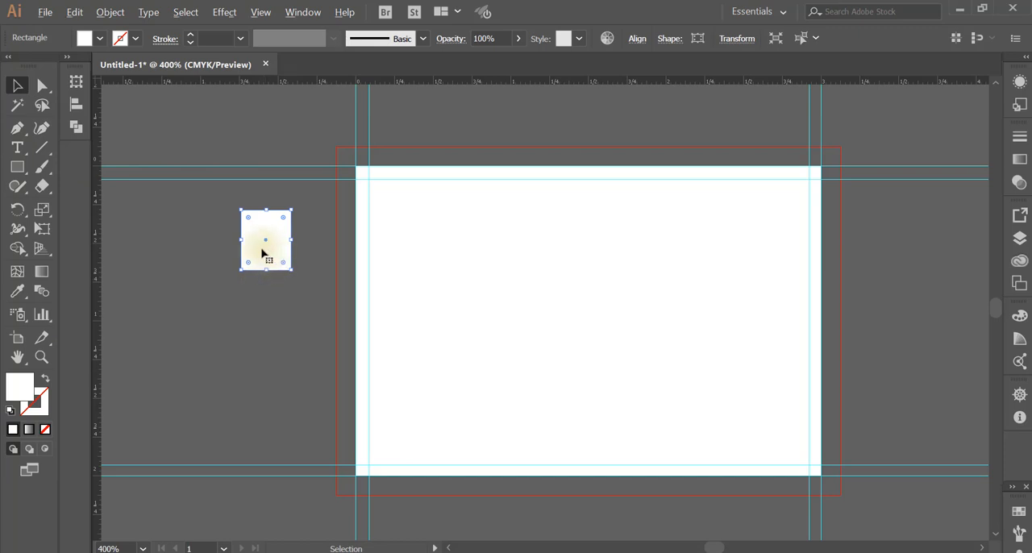
{"action": "left_click_drag", "start_coordinate": [262, 253], "coordinate": [325, 252]}
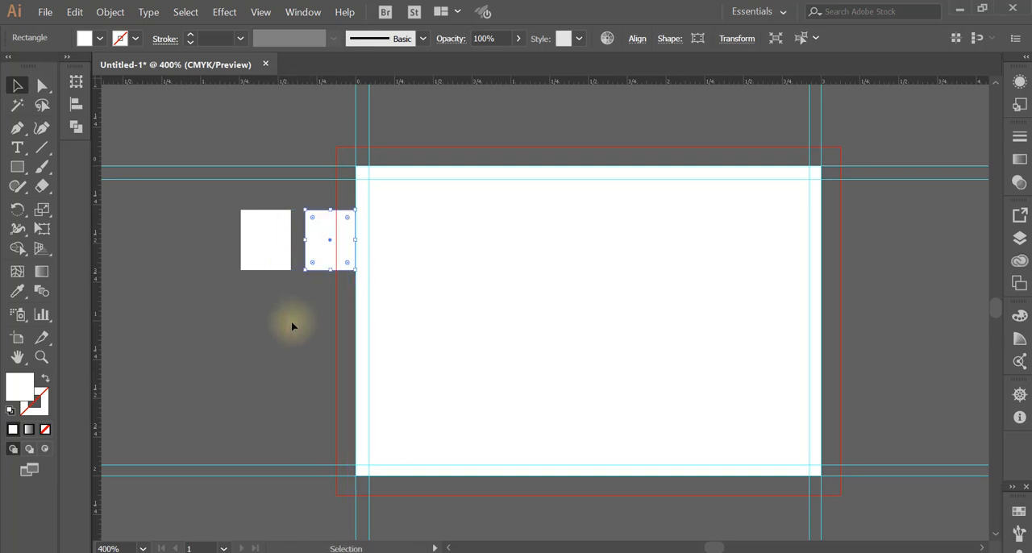
{"action": "key", "text": "Delete"}
Copy and paste the small rectangle, move the pasted copy off the artboard to below the original, and delete it
{"action": "left_click", "coordinate": [262, 254]}
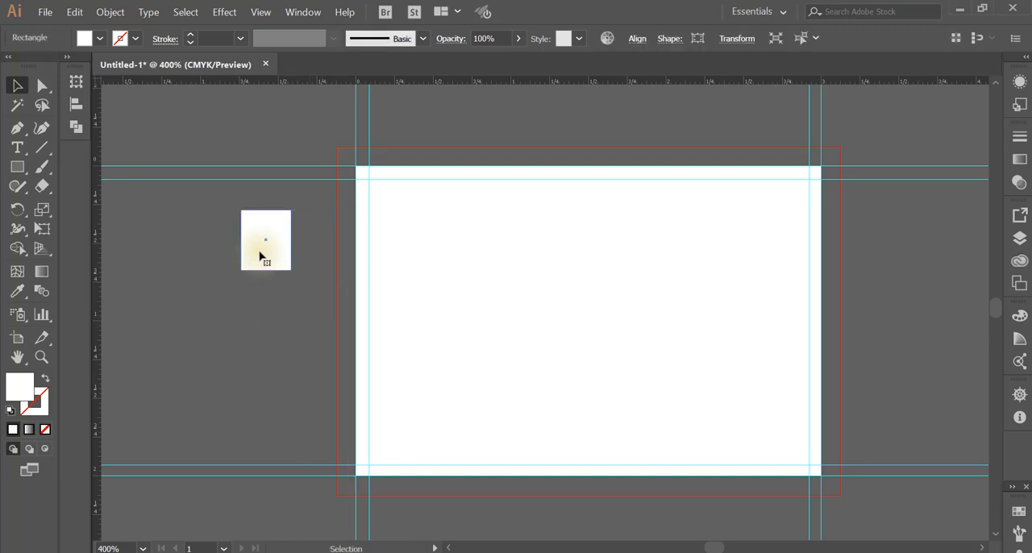
{"action": "key", "text": "ctrl+c"}
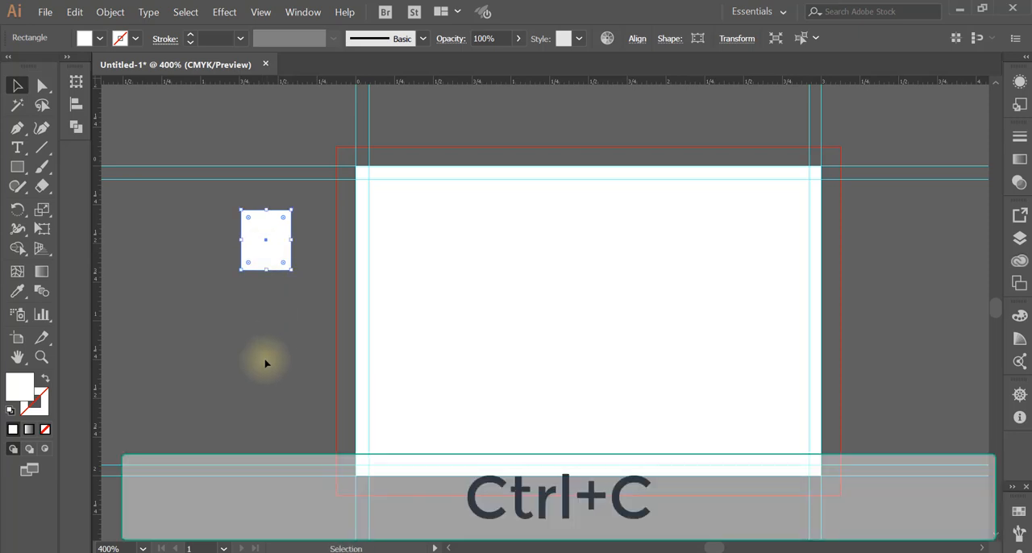
{"action": "key", "text": "ctrl+v"}
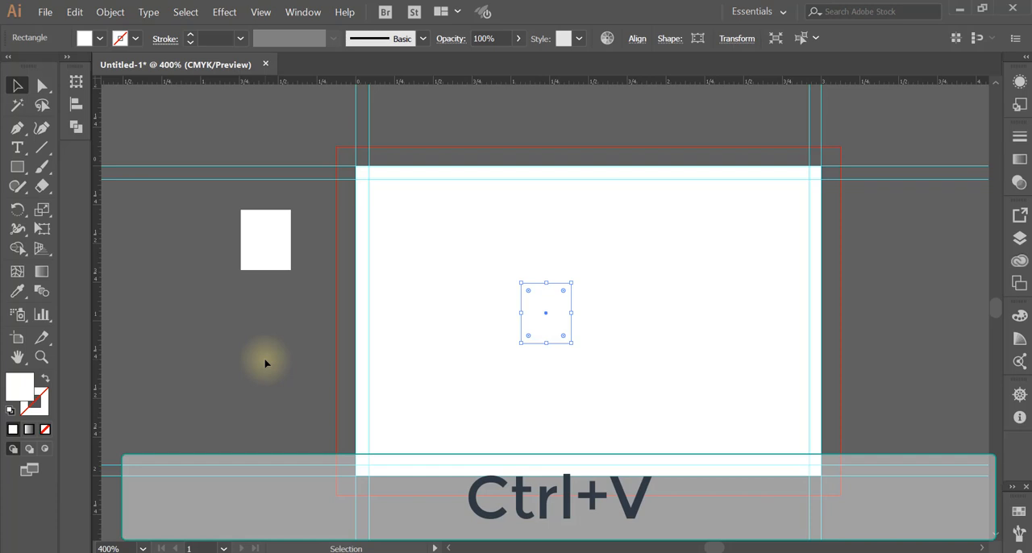
{"action": "left_click_drag", "start_coordinate": [541, 329], "coordinate": [300, 416]}
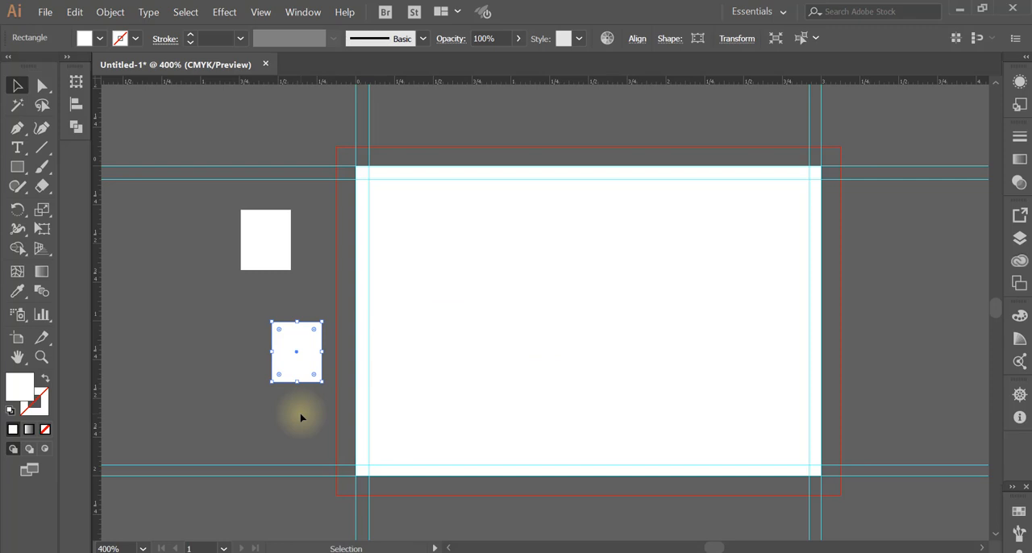
{"action": "key", "text": "Delete"}
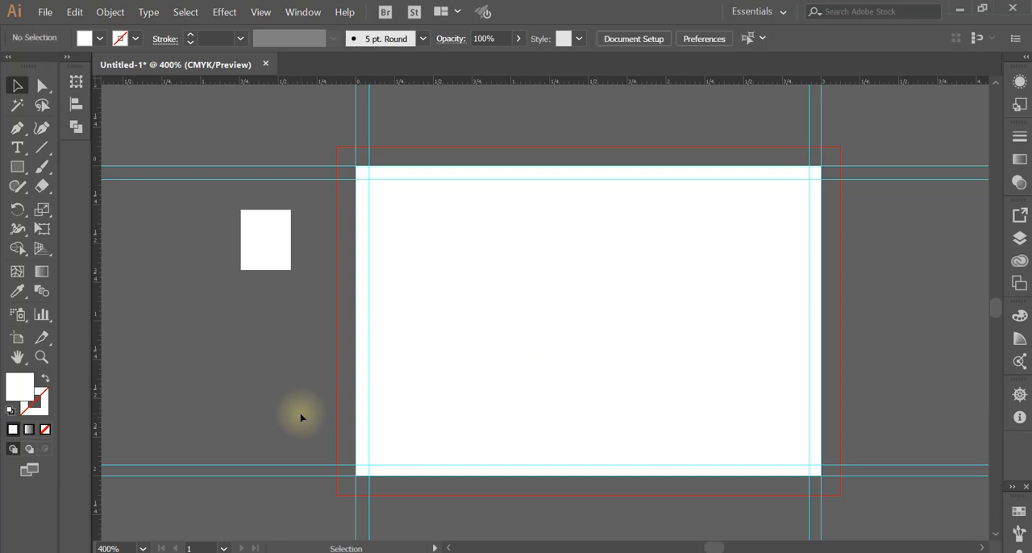
Paste a copy of the small rectangle in front of the original, move it slightly up and to the right, and delete it
{"action": "left_click", "coordinate": [271, 263]}
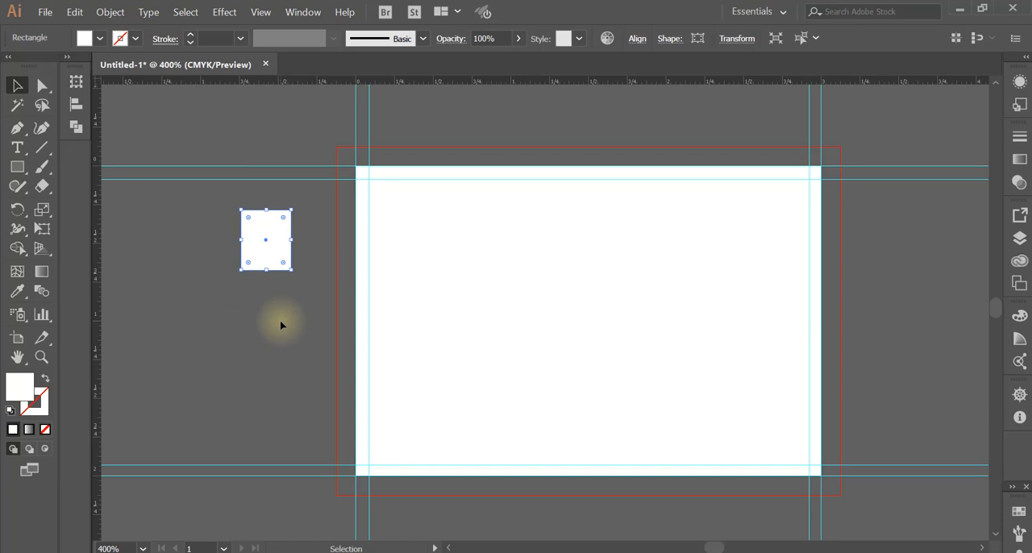
{"action": "key", "text": "ctrl+c"}
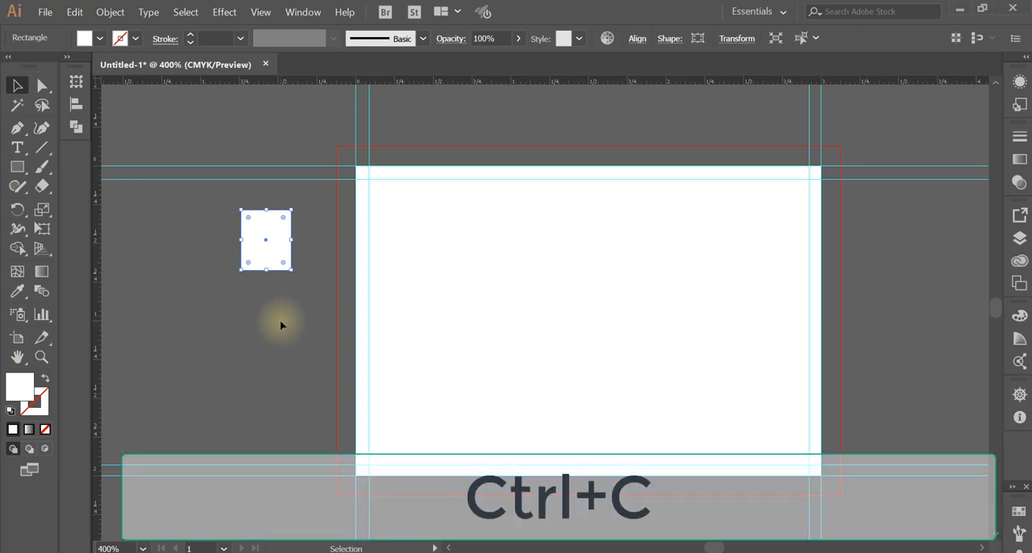
{"action": "key", "text": "ctrl"}
{"action": "key", "text": "ctrl+f"}
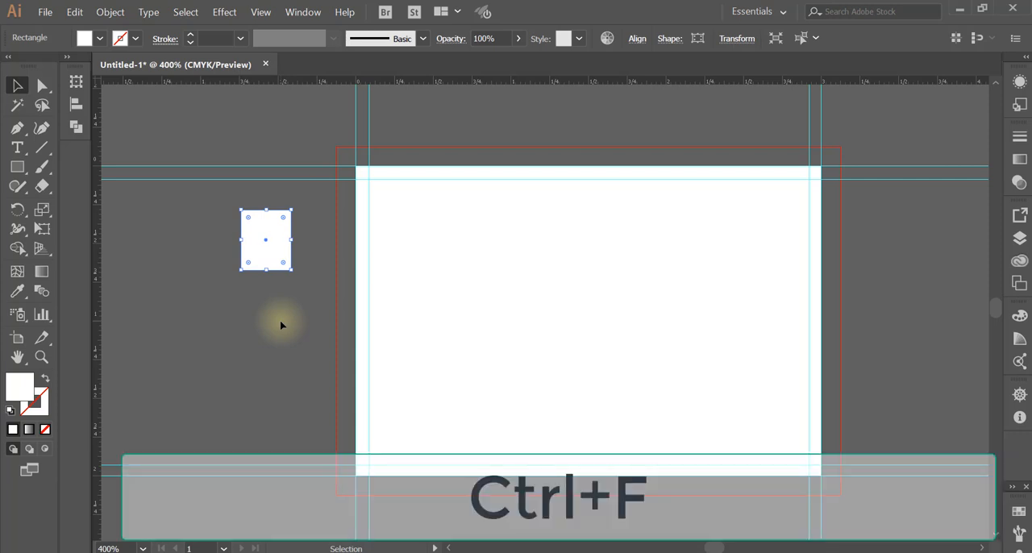
{"action": "key", "text": "ctrl"}
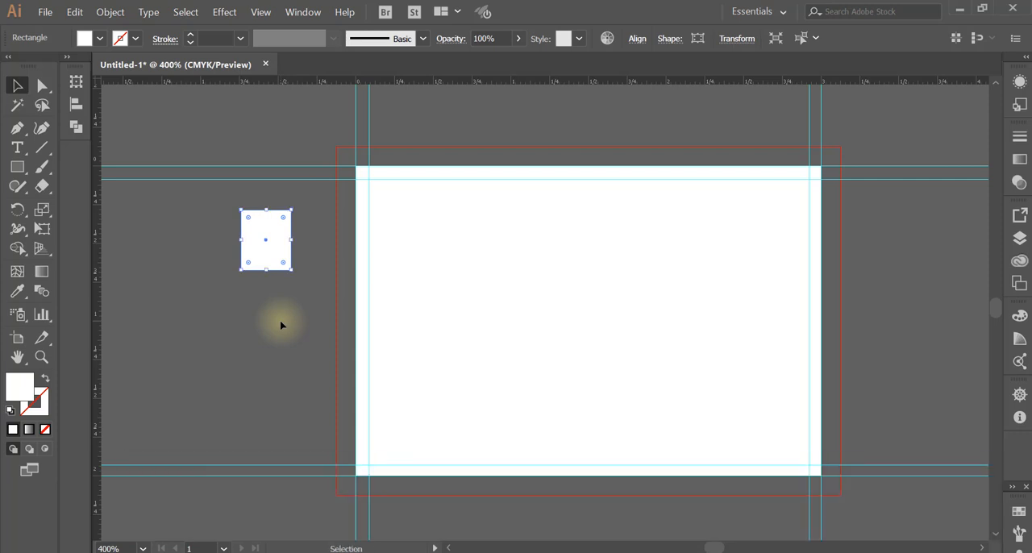
{"action": "left_click_drag", "start_coordinate": [288, 253], "coordinate": [333, 244]}
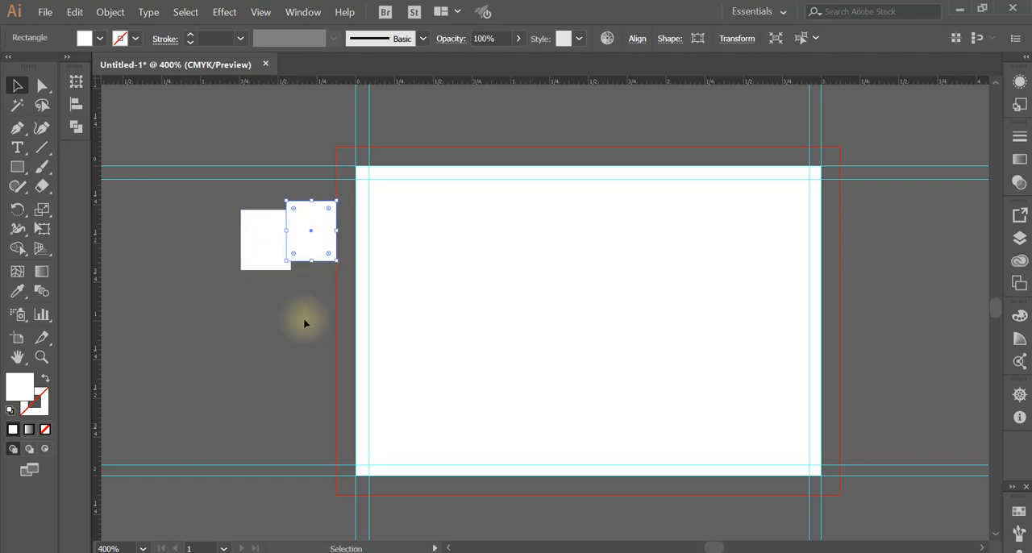
{"action": "key", "text": "Delete"}
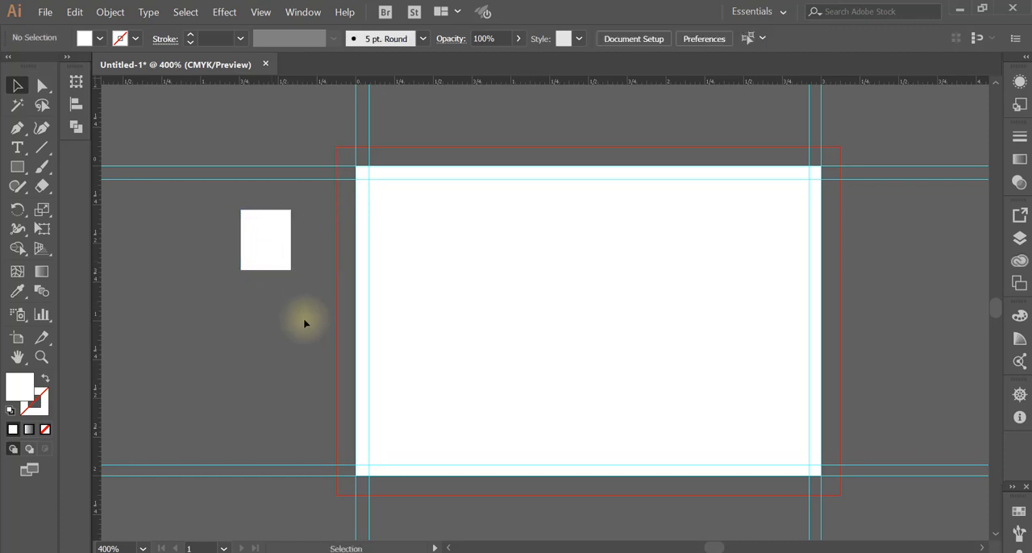
Duplicate the small rectangle with the Selection tool, place the copy just right of the original, and deselect it
{"action": "left_click", "coordinate": [267, 246]}
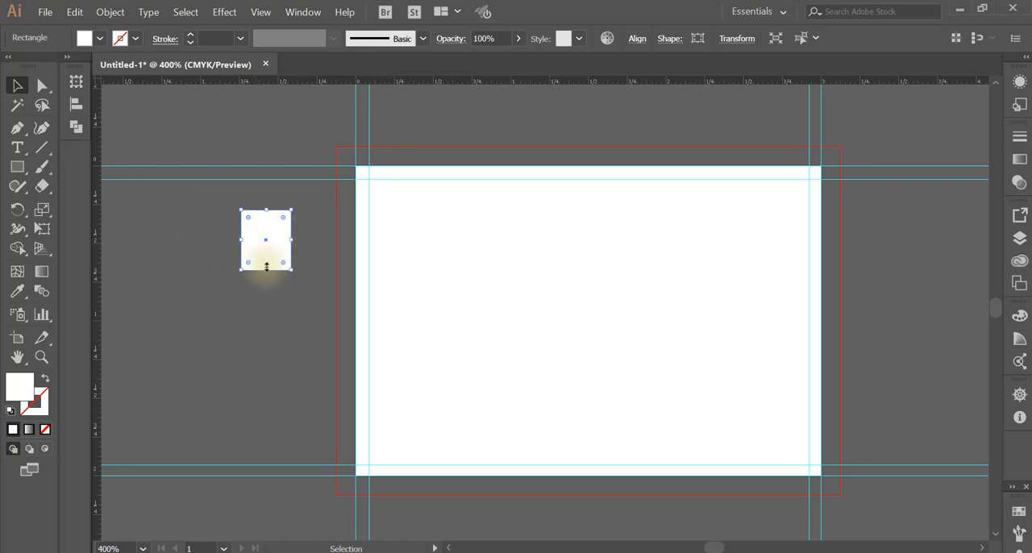
{"action": "key", "text": "a"}
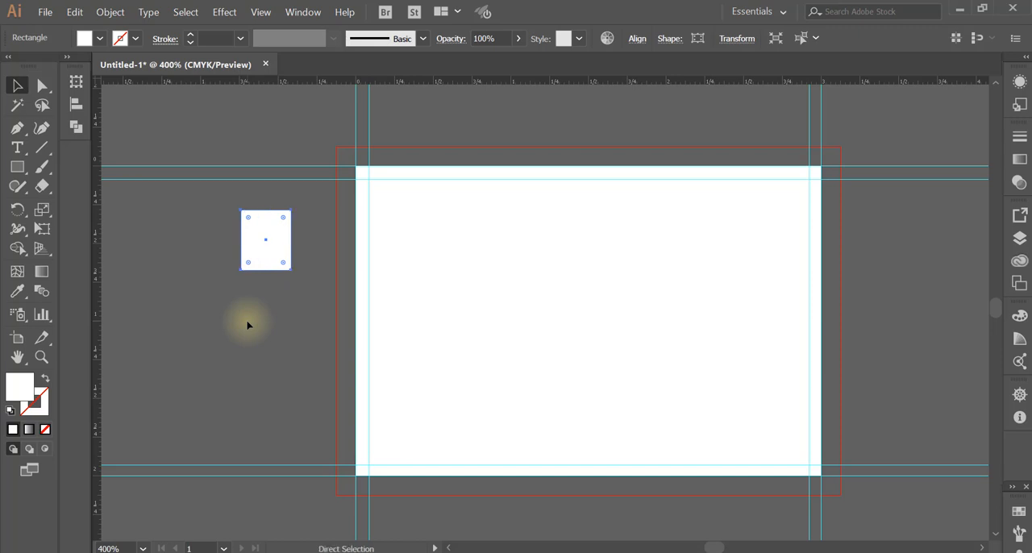
{"action": "key", "text": "v"}
{"action": "key", "text": "a"}
{"action": "key", "text": "v"}
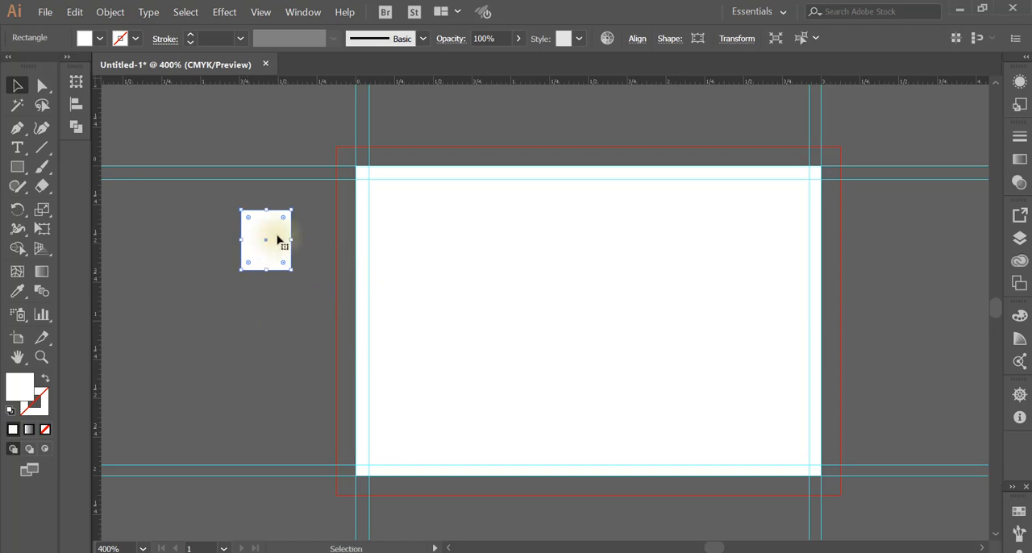
{"action": "left_click_drag", "start_coordinate": [290, 239], "coordinate": [349, 240]}
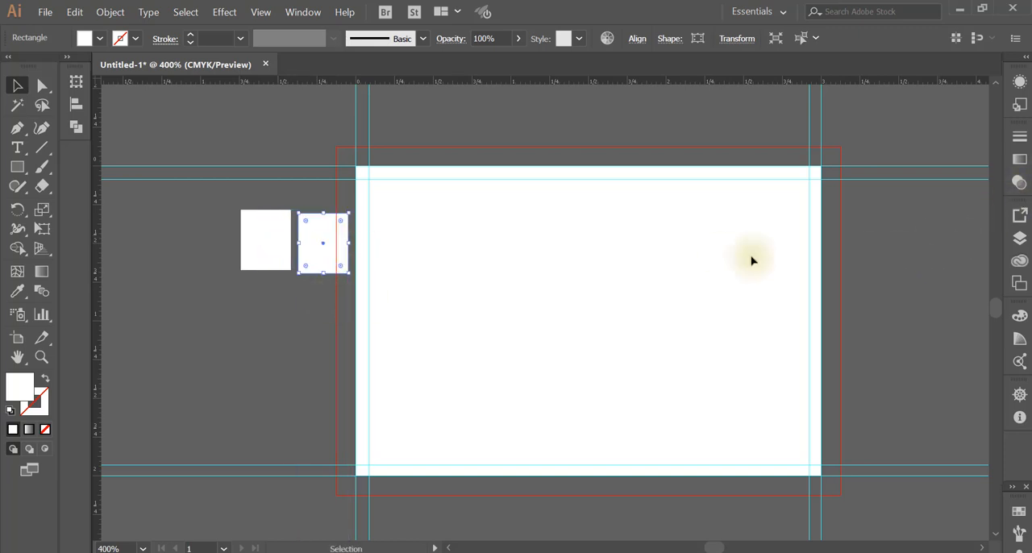
{"action": "left_click", "coordinate": [292, 119]}
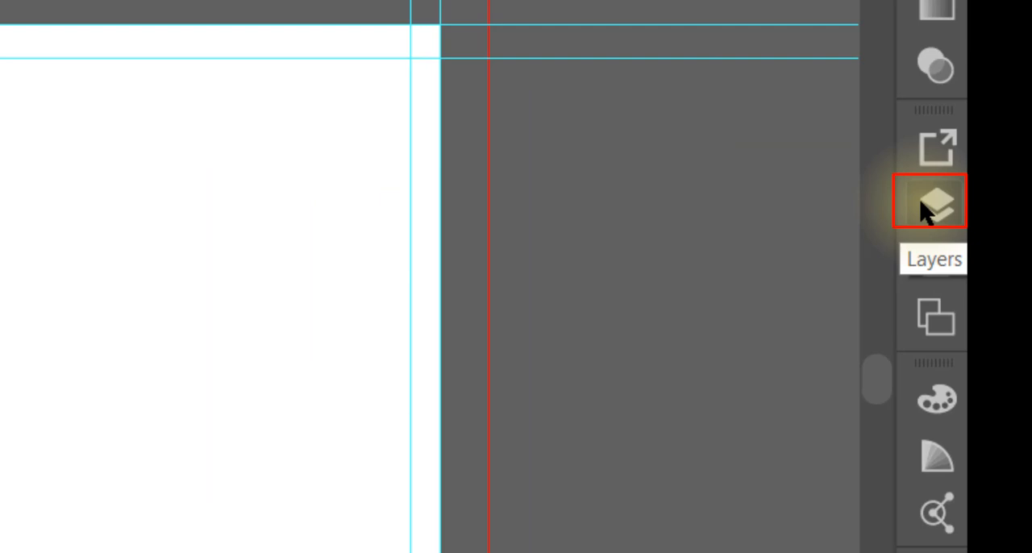
Expand Layer 1 to examine the list of objects it contains
{"action": "left_click", "coordinate": [927, 208]}
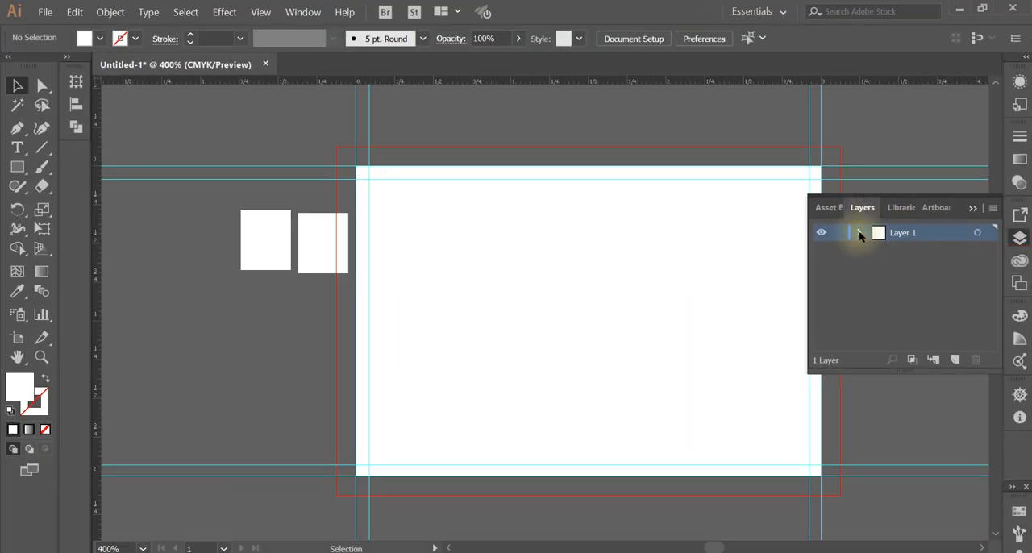
{"action": "left_click", "coordinate": [860, 232]}
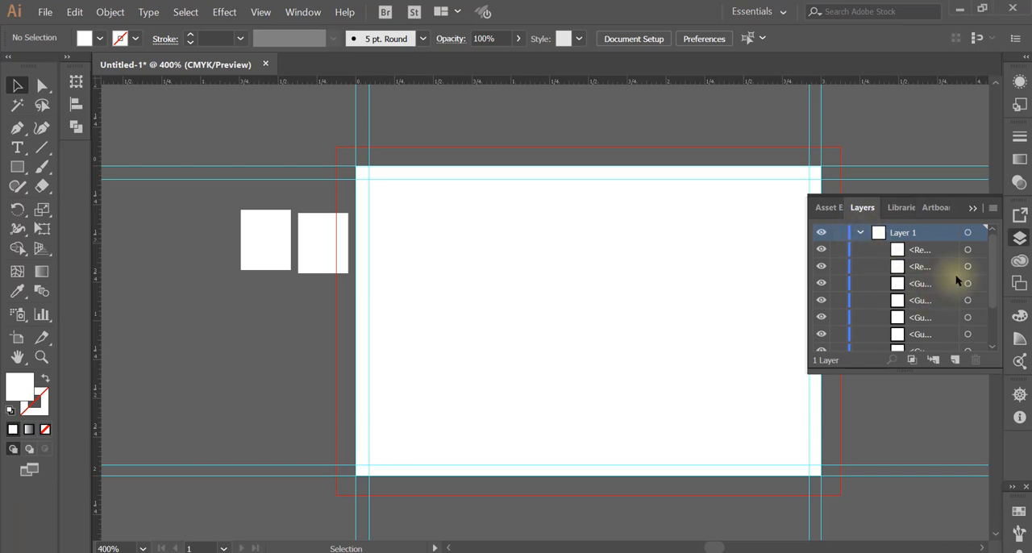
{"action": "mouse_move", "coordinate": [991, 283]}
{"action": "left_mouse_down"}
{"action": "mouse_move", "coordinate": [990, 297]}
{"action": "mouse_move", "coordinate": [990, 282]}
{"action": "left_mouse_up"}
Select the two small rectangles in turn through their Layer 1 entries to compare their stacking order, and deselect everything
{"action": "left_click", "coordinate": [309, 262]}
{"action": "left_click", "coordinate": [309, 266]}
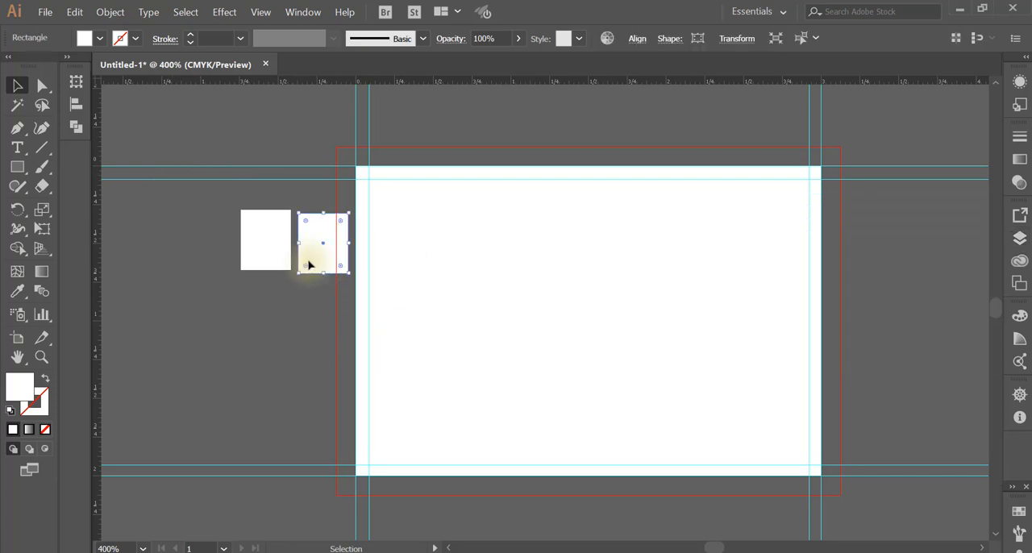
{"action": "left_click", "coordinate": [1019, 239]}
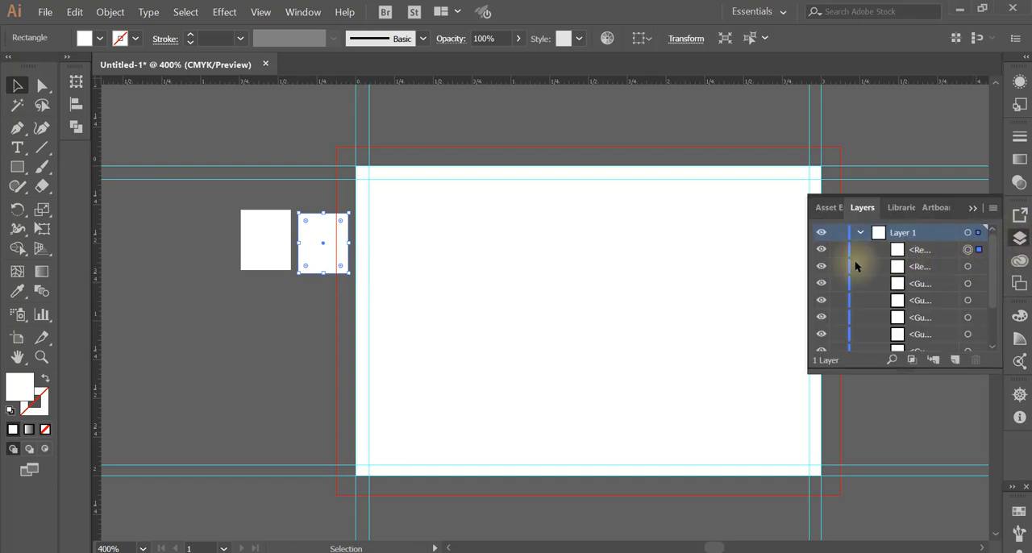
{"action": "left_click", "coordinate": [935, 248]}
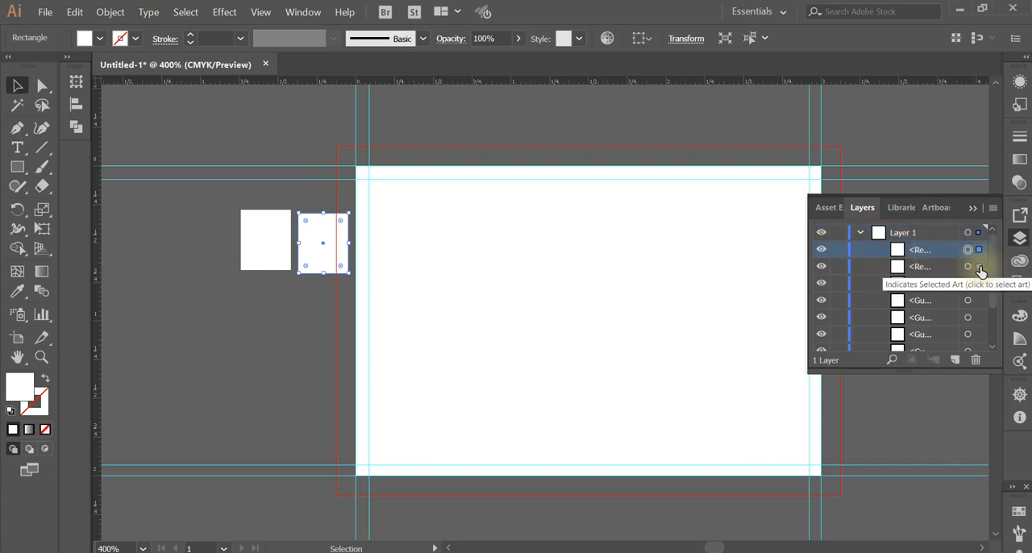
{"action": "left_click", "coordinate": [967, 266]}
{"action": "left_click", "coordinate": [935, 266]}
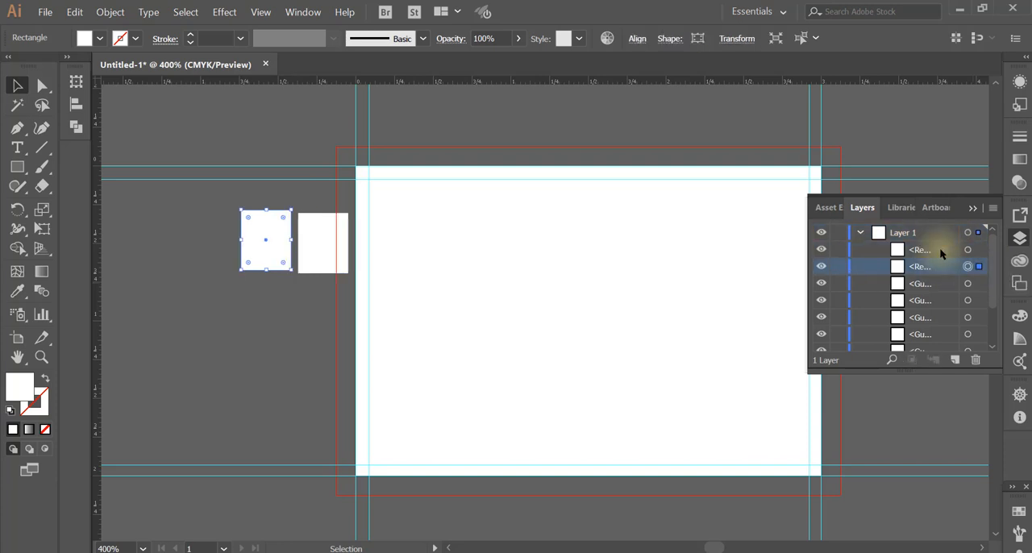
{"action": "left_click", "coordinate": [939, 248]}
{"action": "left_click", "coordinate": [968, 249]}
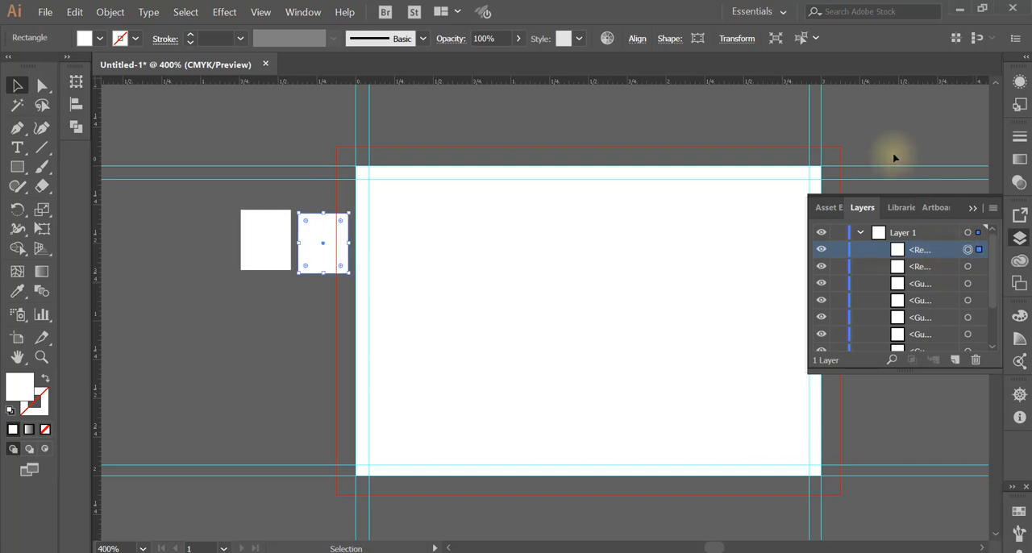
{"action": "left_click", "coordinate": [894, 158]}
{"action": "left_click", "coordinate": [892, 157]}
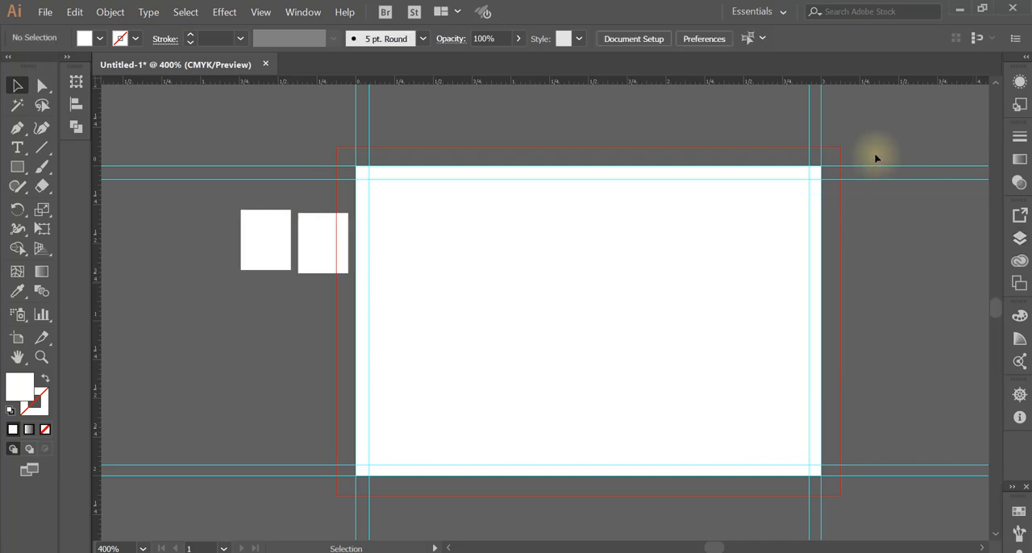
Delete the duplicated small rectangle nearest the artboard
{"action": "left_click", "coordinate": [307, 261]}
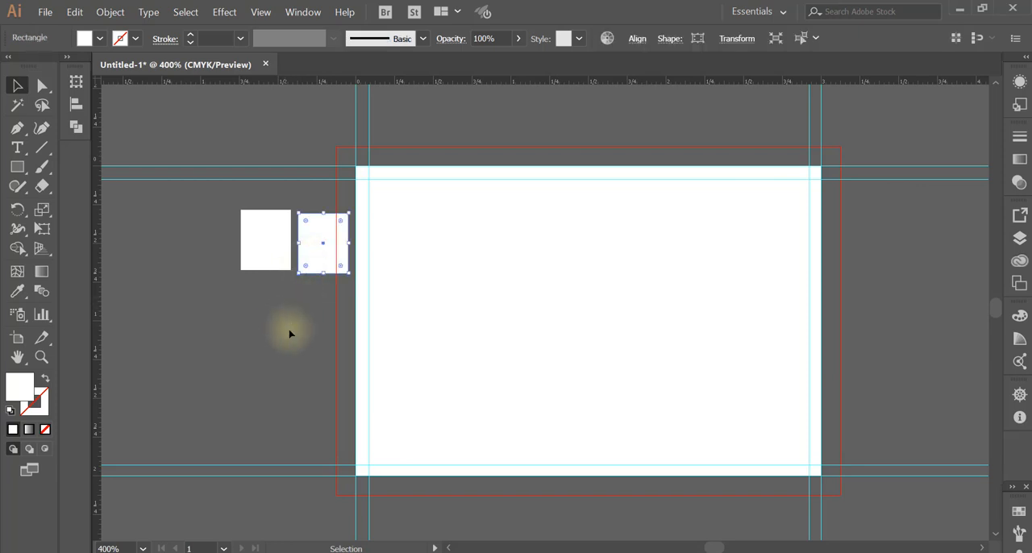
{"action": "key", "text": "Delete"}
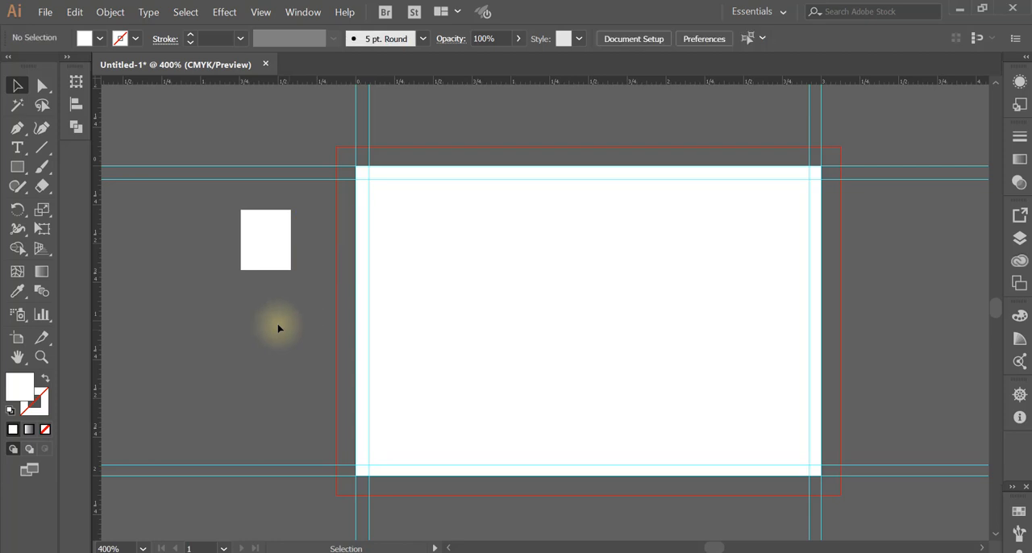
Copy the small rectangle, paste the copy directly behind it, and move the rectangle aside
{"action": "left_click", "coordinate": [269, 263]}
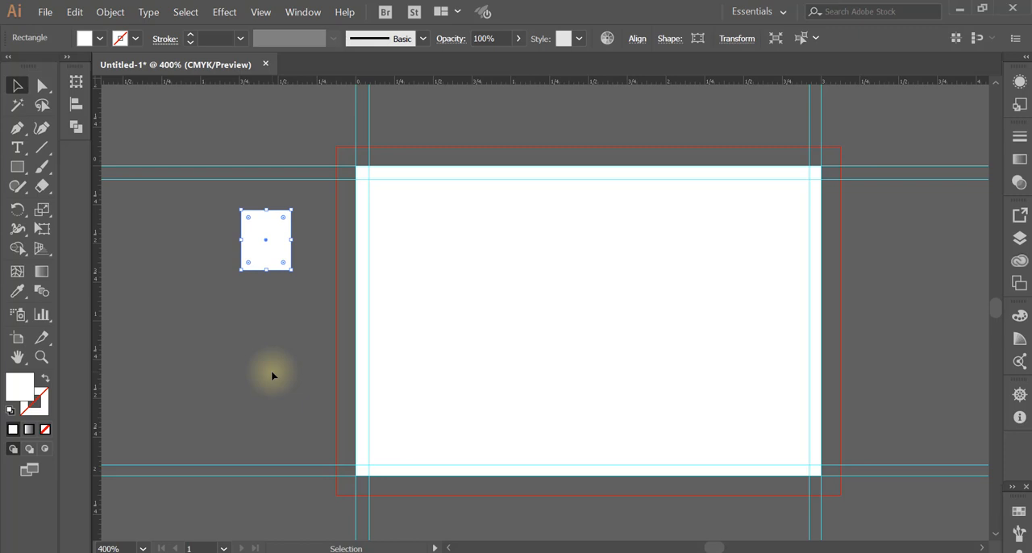
{"action": "key", "text": "ctrl+c"}
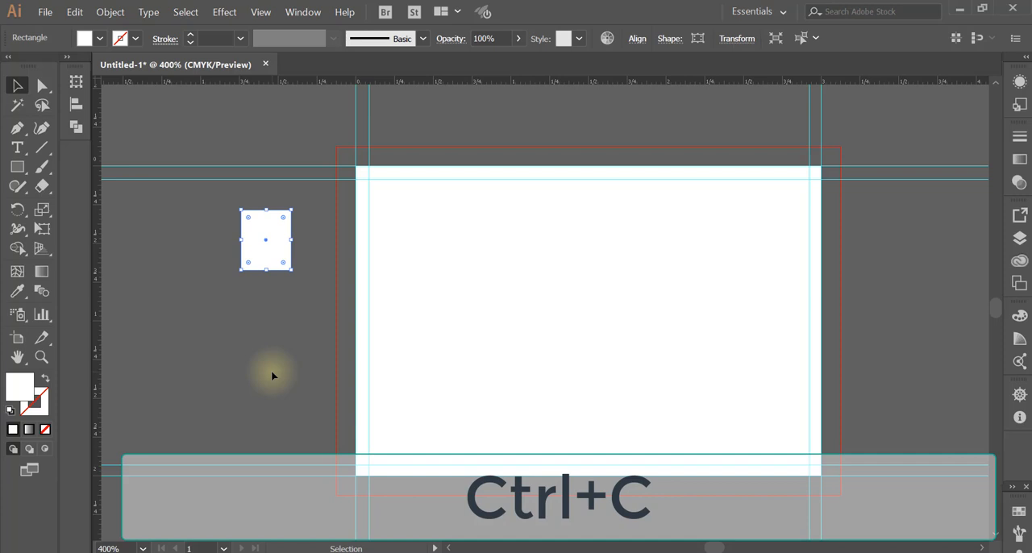
{"action": "key", "text": "ctrl+b"}
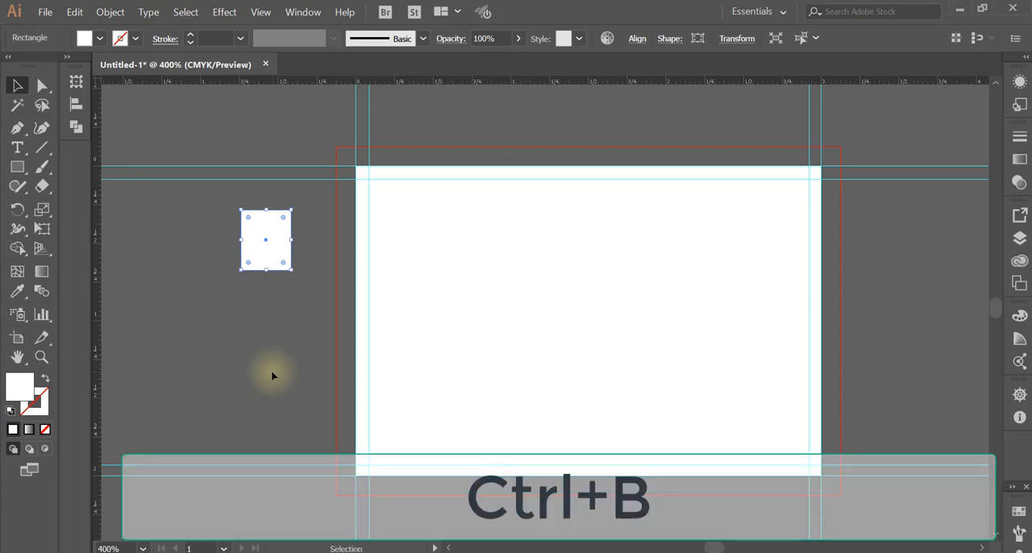
{"action": "left_click_drag", "start_coordinate": [266, 256], "coordinate": [353, 260]}
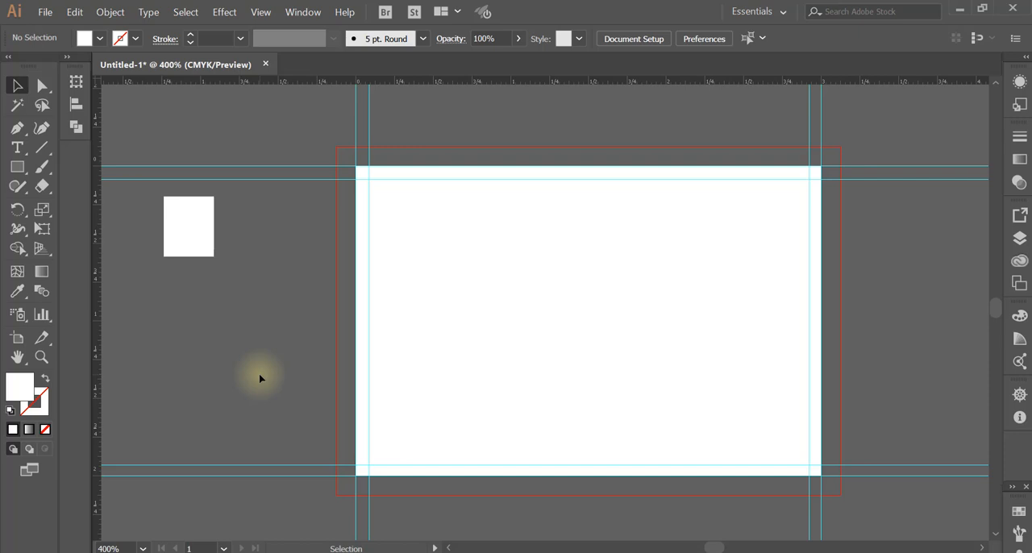
Duplicate the small rectangle a short distance to its right and repeat that transformation across the artboard to form a row of twelve
{"action": "left_click", "coordinate": [196, 236]}
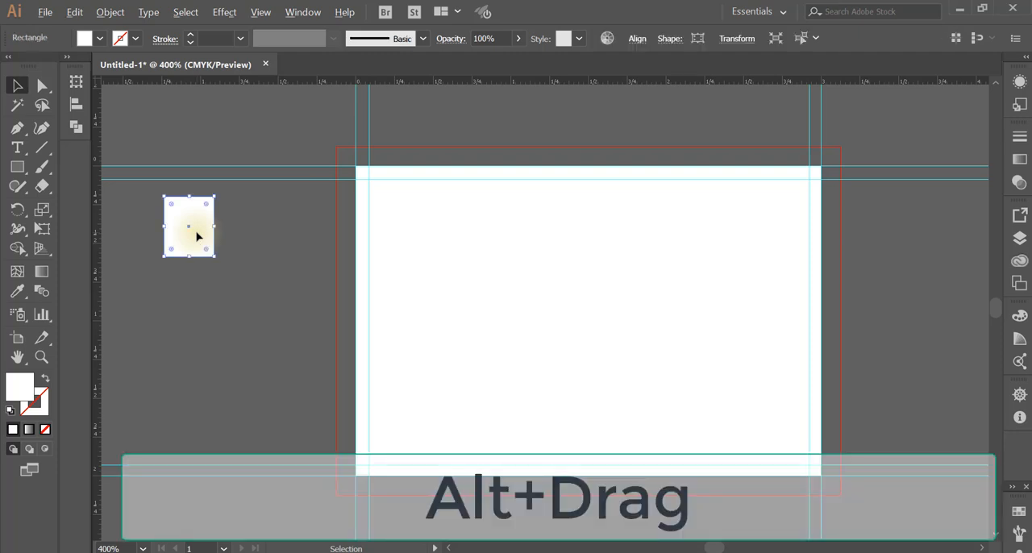
{"action": "left_click_drag", "start_coordinate": [197, 236], "coordinate": [262, 237]}
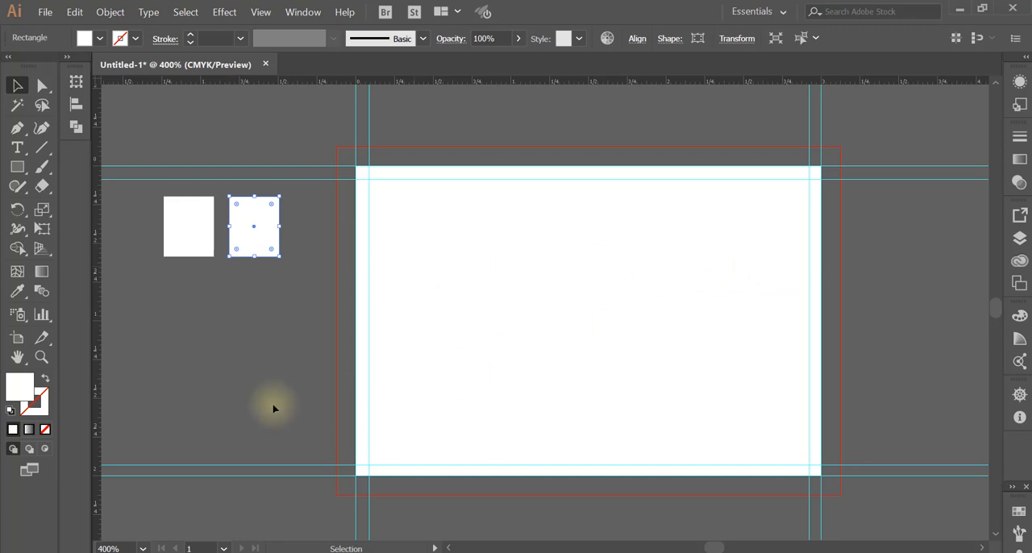
{"action": "key", "text": "ctrl+d"}
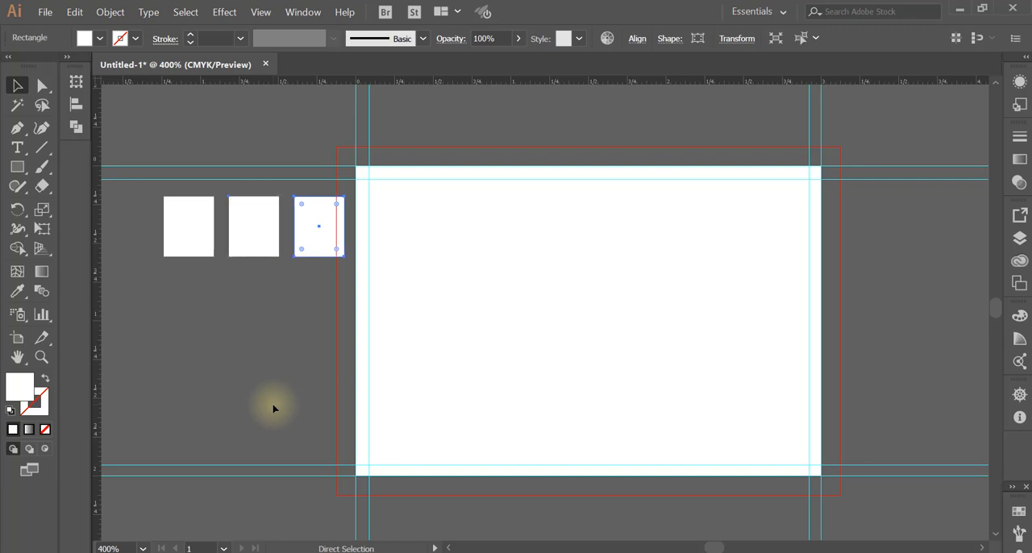
{"action": "key", "text": "ctrl+d"}
{"action": "key", "text": "ctrl+d"}
{"action": "key", "text": "ctrl+d"}
{"action": "key", "text": "ctrl+d"}
{"action": "key", "text": "ctrl+d"}
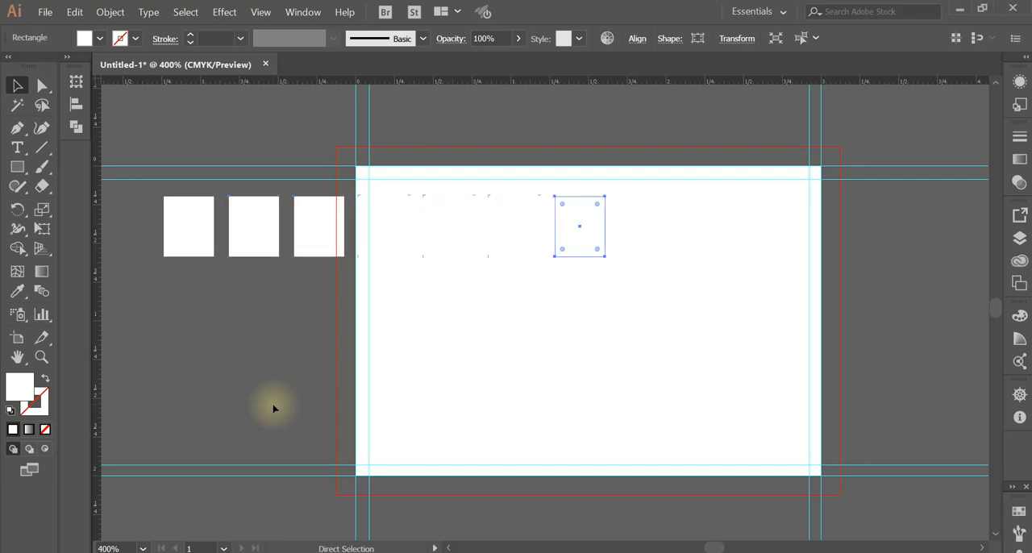
{"action": "key", "text": "ctrl+d"}
{"action": "key", "text": "ctrl+d"}
{"action": "key", "text": "ctrl+d"}
{"action": "key", "text": "ctrl+d"}
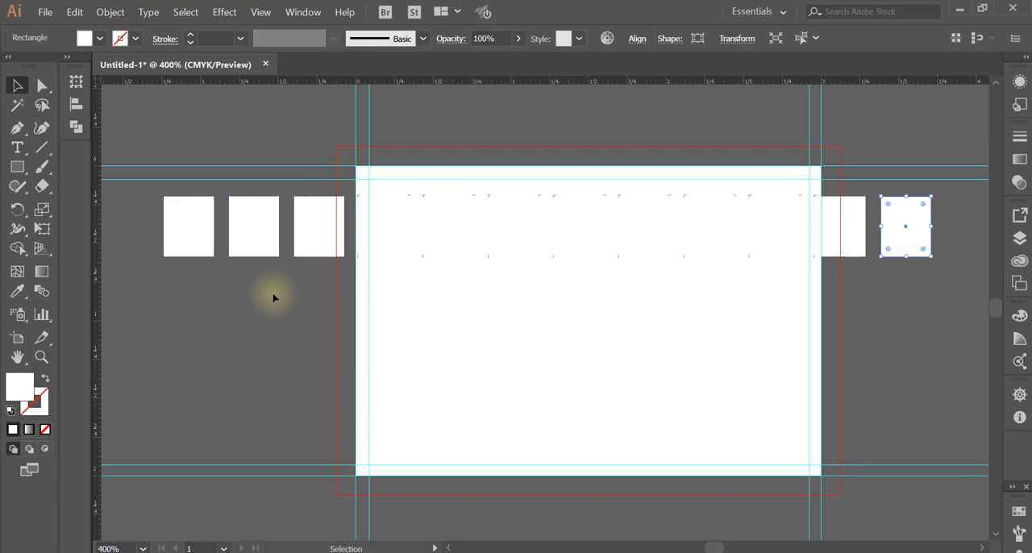
{"action": "left_click", "coordinate": [307, 179]}
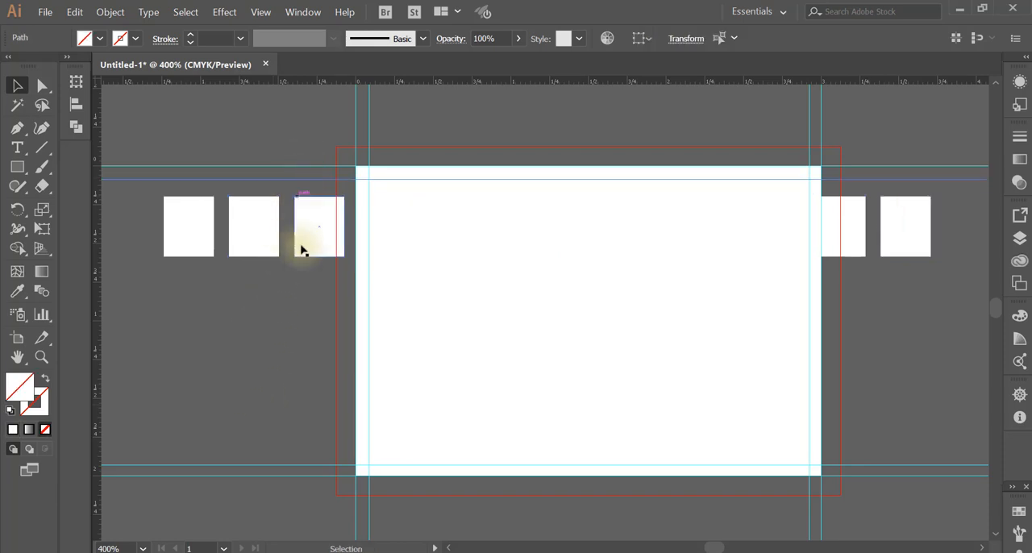
{"action": "left_click", "coordinate": [288, 272]}
{"action": "left_click_drag", "start_coordinate": [758, 268], "coordinate": [921, 295]}
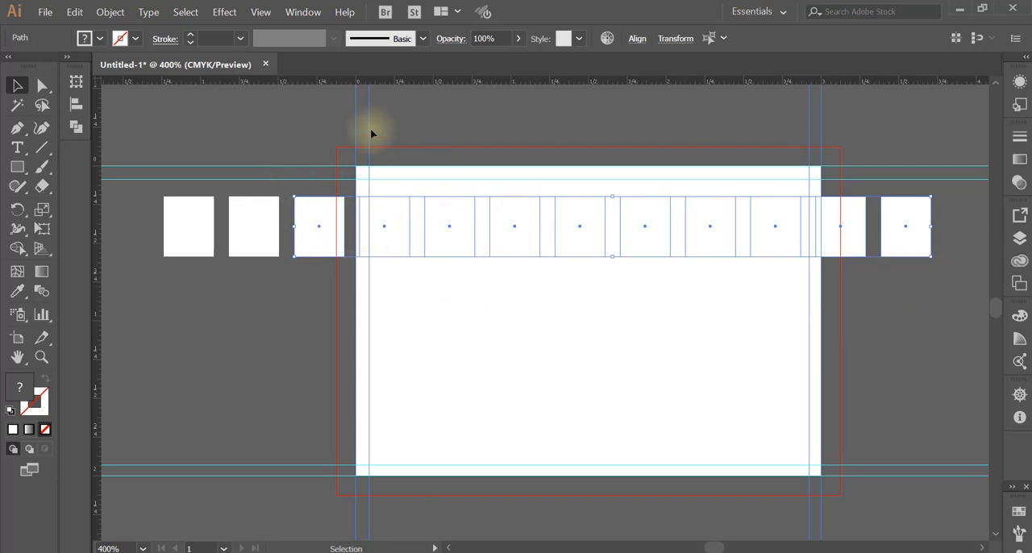
{"action": "left_click", "coordinate": [651, 138]}
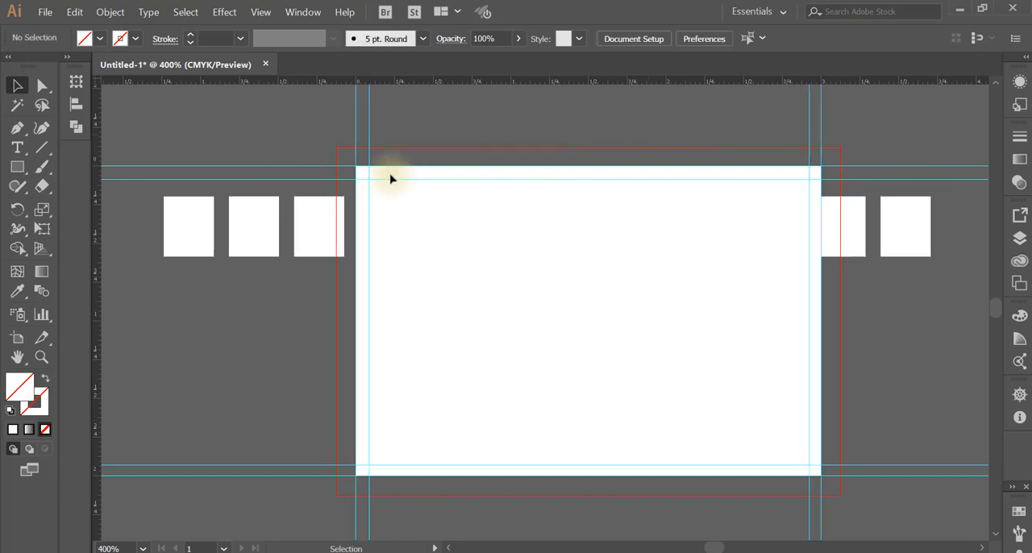
Lock the guides and delete the ten rectangle copies spanning the artboard, keeping the first two rectangles of the row
{"action": "right_click", "coordinate": [288, 136]}
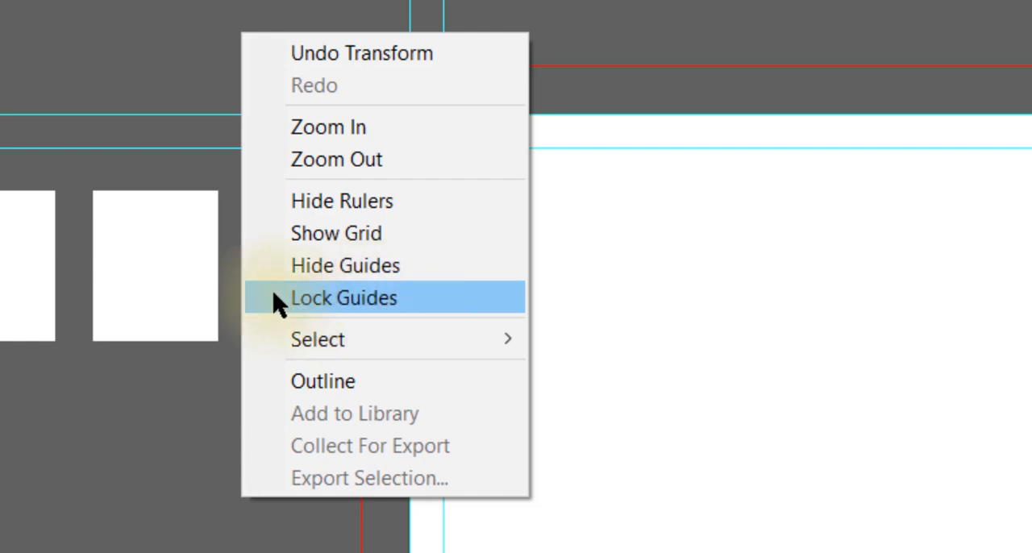
{"action": "left_click", "coordinate": [276, 299]}
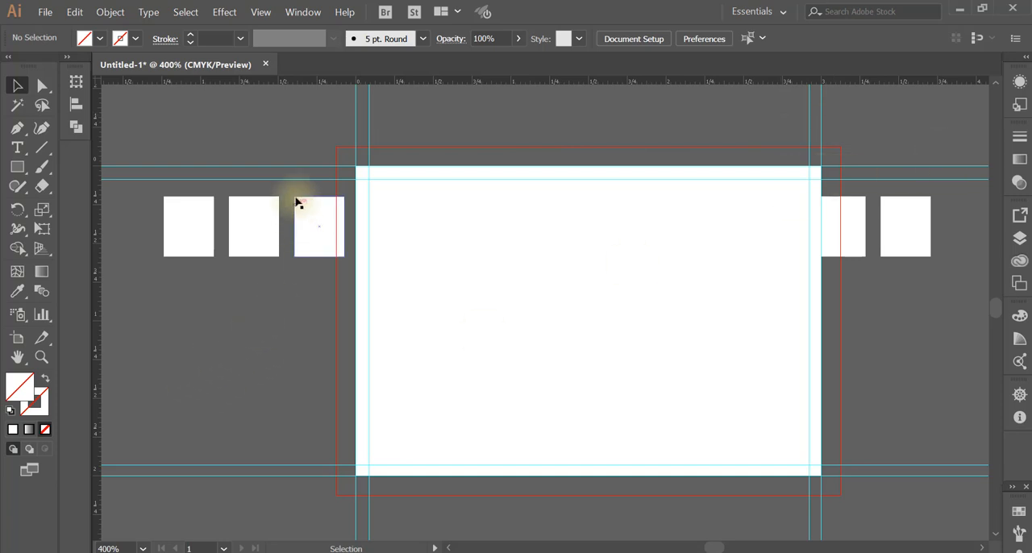
{"action": "left_click_drag", "start_coordinate": [301, 188], "coordinate": [838, 276]}
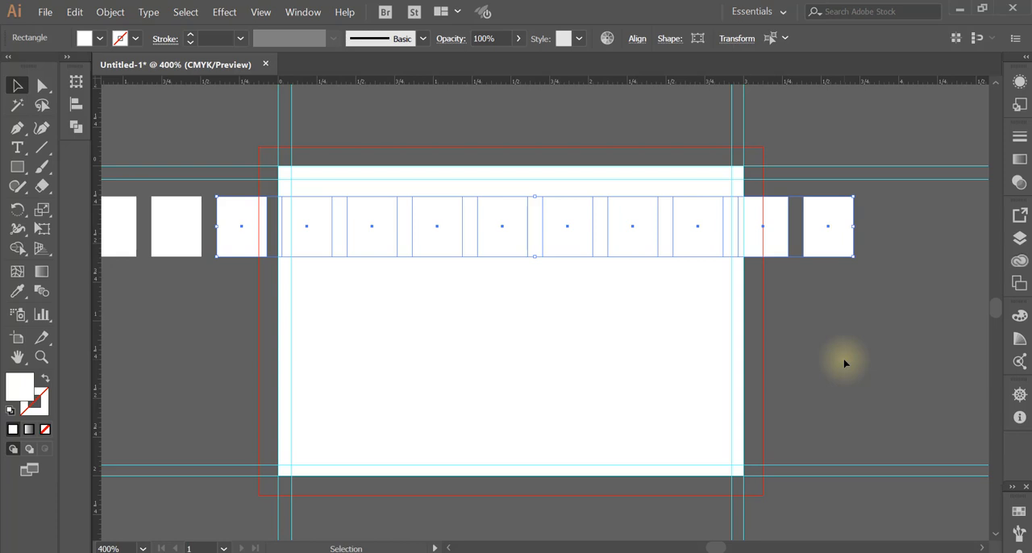
{"action": "key", "text": "Delete"}
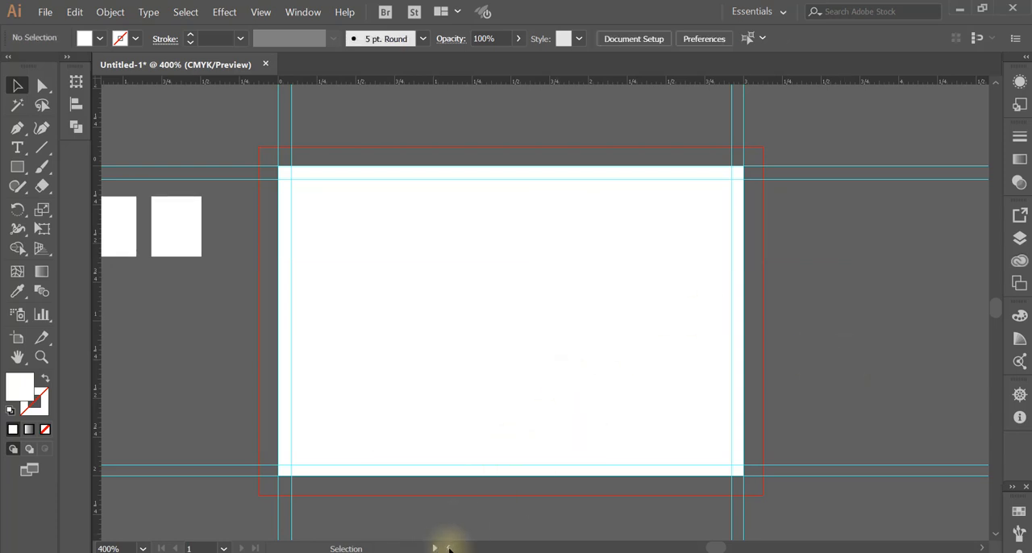
Select both remaining rectangles, duplicate the pair just below, and repeat the duplication twice to make four rows
{"action": "left_click", "coordinate": [449, 549]}
{"action": "left_click", "coordinate": [449, 548]}
{"action": "left_click", "coordinate": [449, 548]}
{"action": "left_click", "coordinate": [449, 548]}
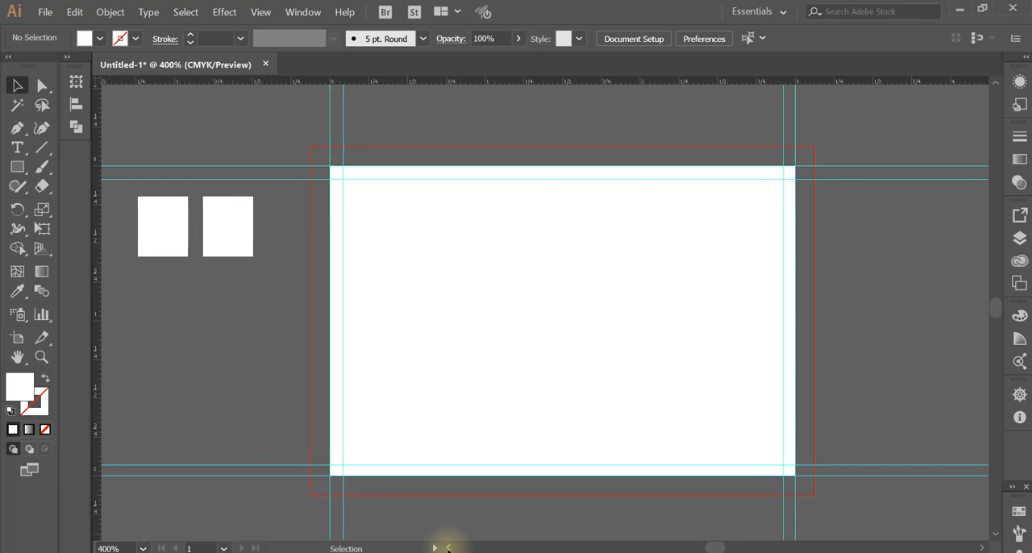
{"action": "left_click_drag", "start_coordinate": [121, 203], "coordinate": [288, 255]}
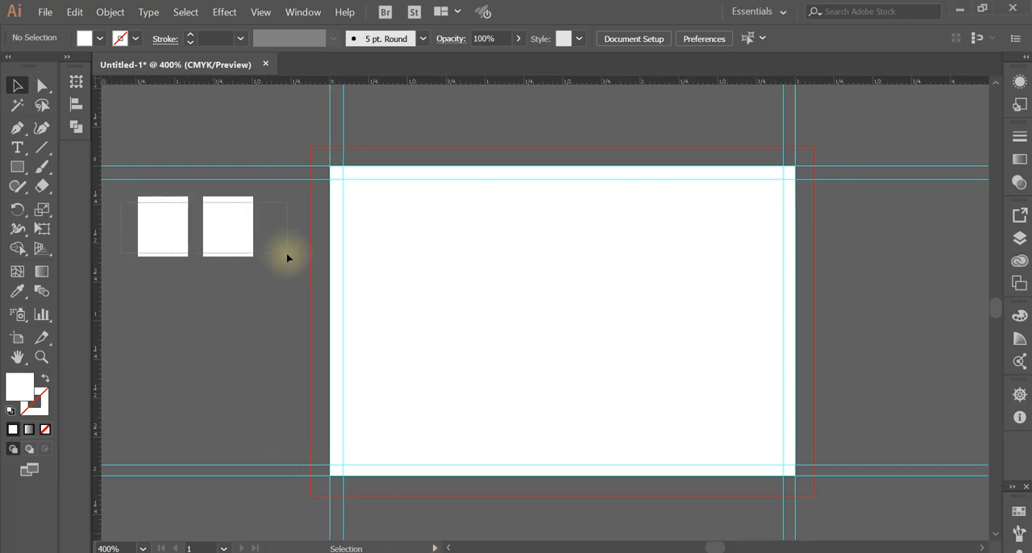
{"action": "left_click_drag", "start_coordinate": [287, 254], "coordinate": [286, 278]}
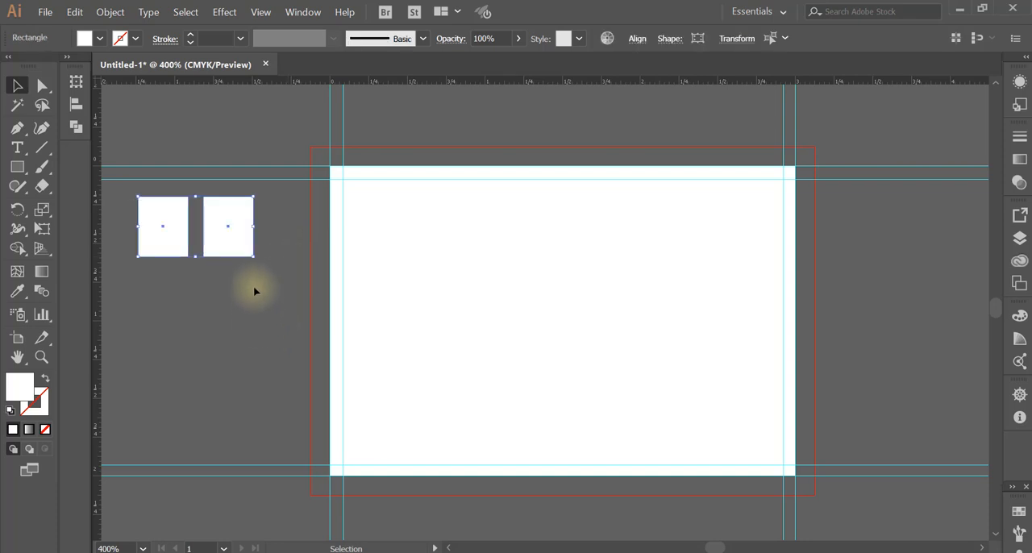
{"action": "left_click_drag", "start_coordinate": [228, 236], "coordinate": [266, 312]}
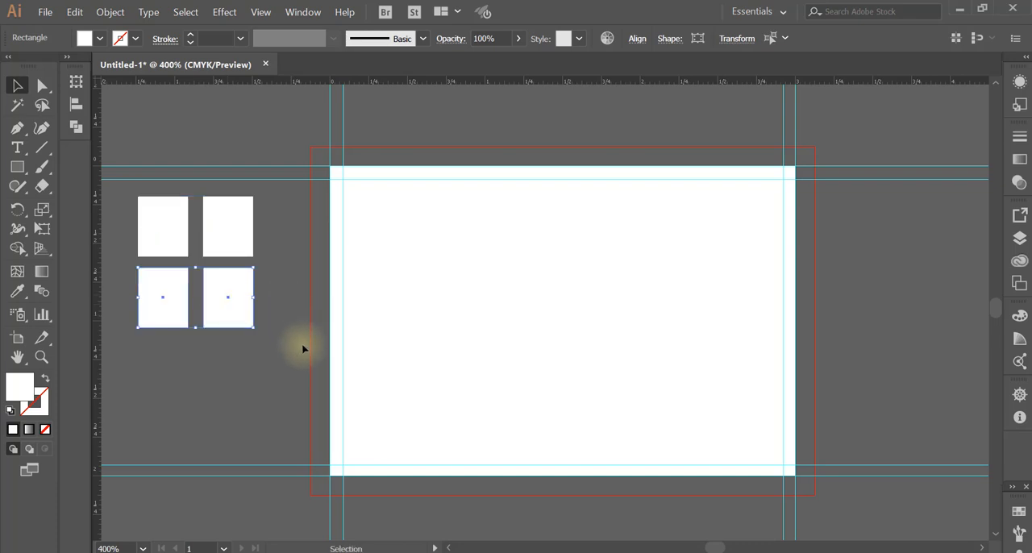
{"action": "key", "text": "ctrl+d"}
{"action": "key", "text": "ctrl+d"}
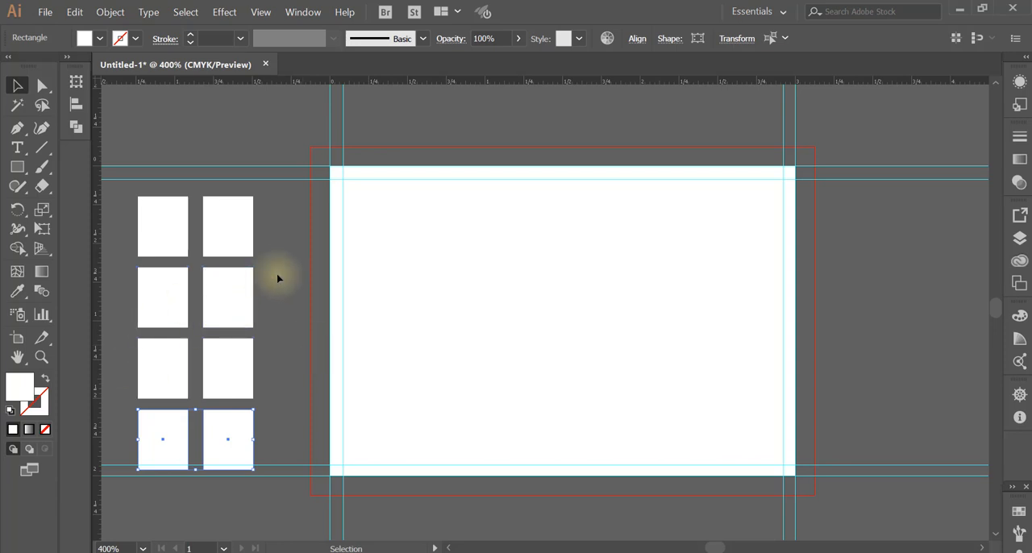
Clear away every copy except the first rectangle, and duplicate it twice to its right in an evenly spaced row of three
{"action": "left_click", "coordinate": [164, 258]}
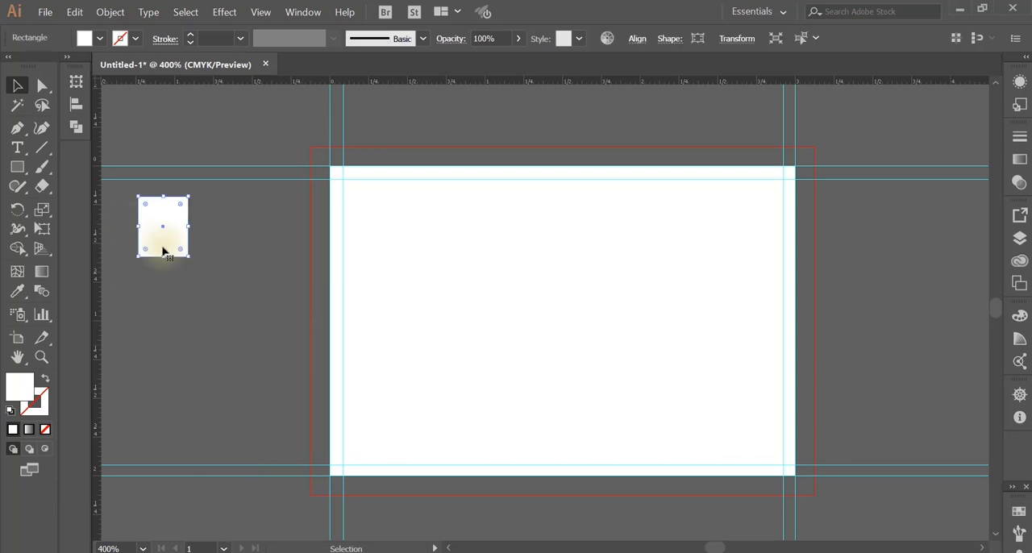
{"action": "left_click", "coordinate": [176, 280]}
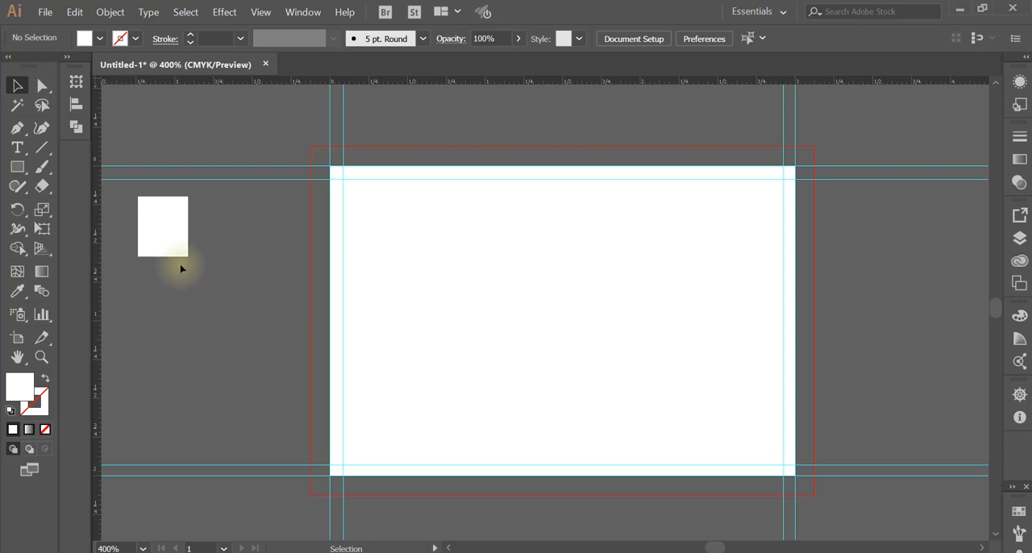
{"action": "left_click", "coordinate": [169, 226]}
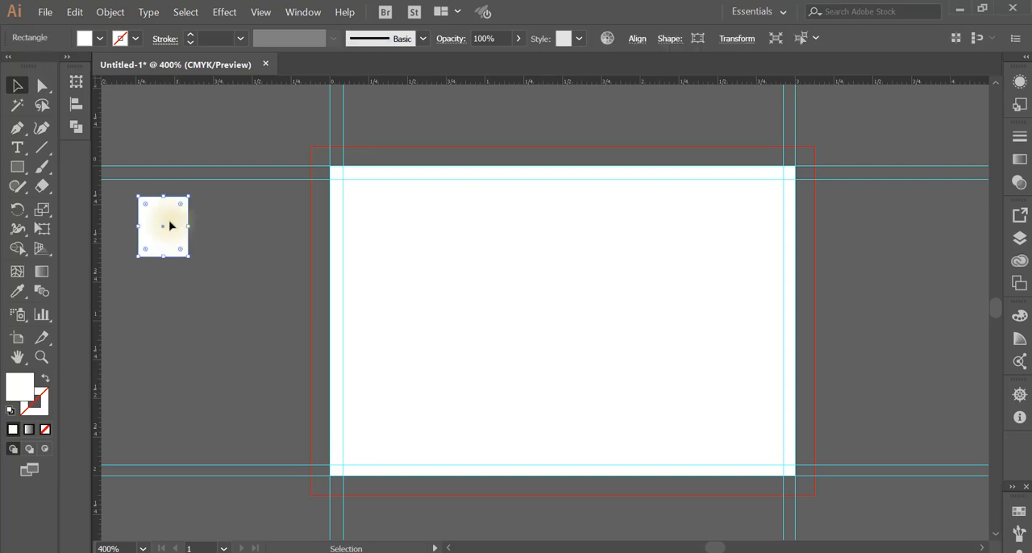
{"action": "left_click_drag", "start_coordinate": [169, 226], "coordinate": [239, 225]}
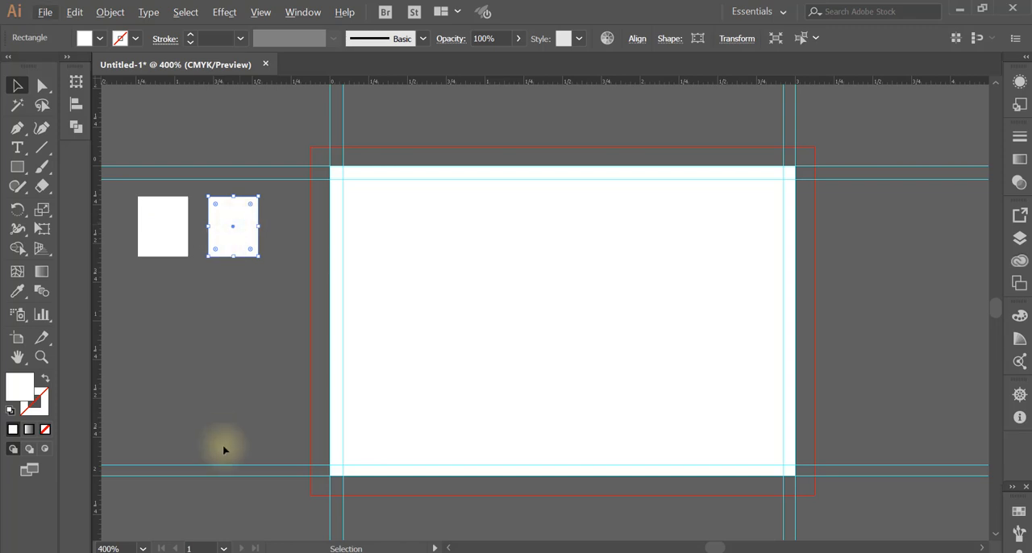
{"action": "key", "text": "ctrl+d"}
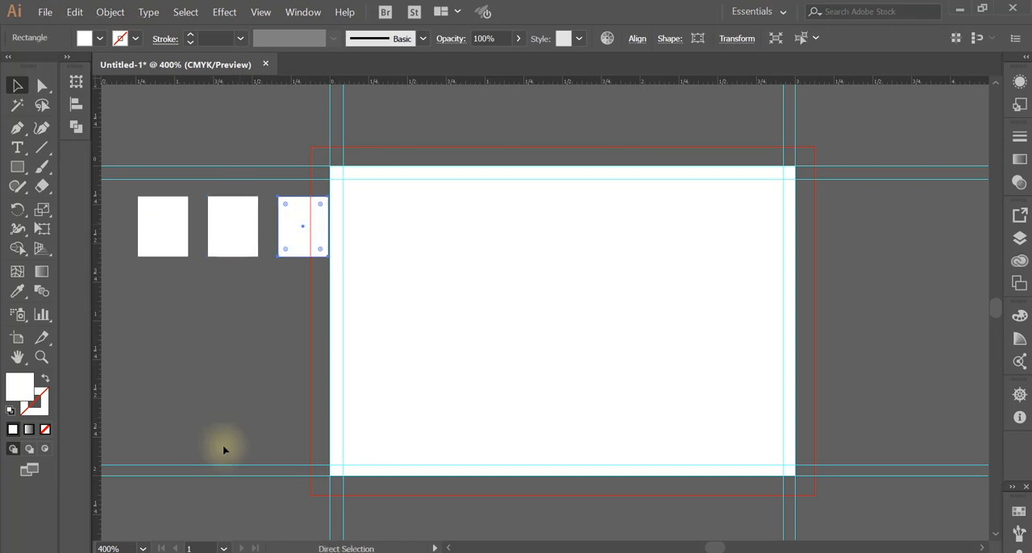
Duplicate the row of three rectangles just below and repeat it twice to build a grid of four rows, ending with nothing selected
{"action": "left_click", "coordinate": [173, 375]}
{"action": "left_click_drag", "start_coordinate": [134, 231], "coordinate": [358, 266]}
{"action": "left_click_drag", "start_coordinate": [248, 249], "coordinate": [246, 318]}
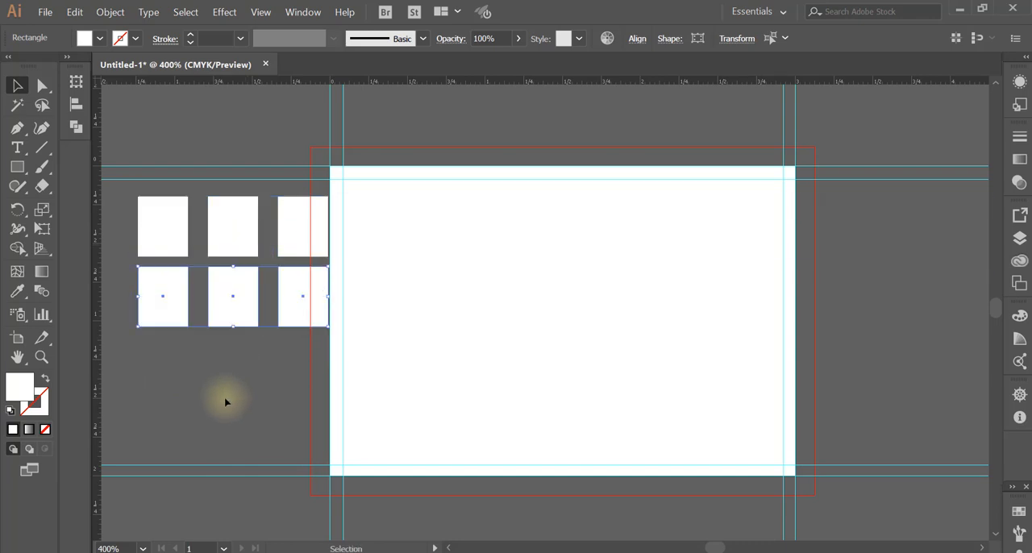
{"action": "key", "text": "ctrl+d"}
{"action": "key", "text": "ctrl+d"}
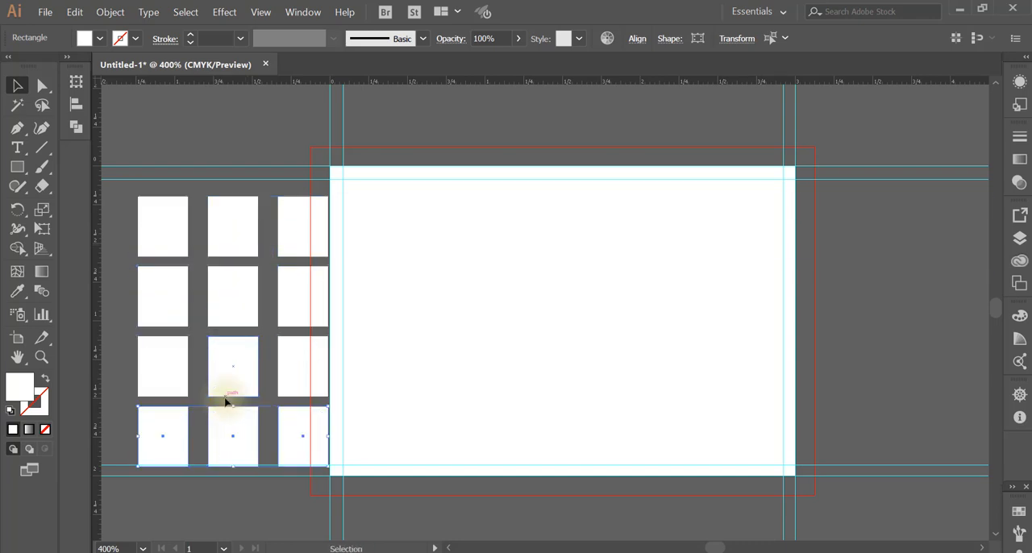
{"action": "left_click", "coordinate": [267, 491]}
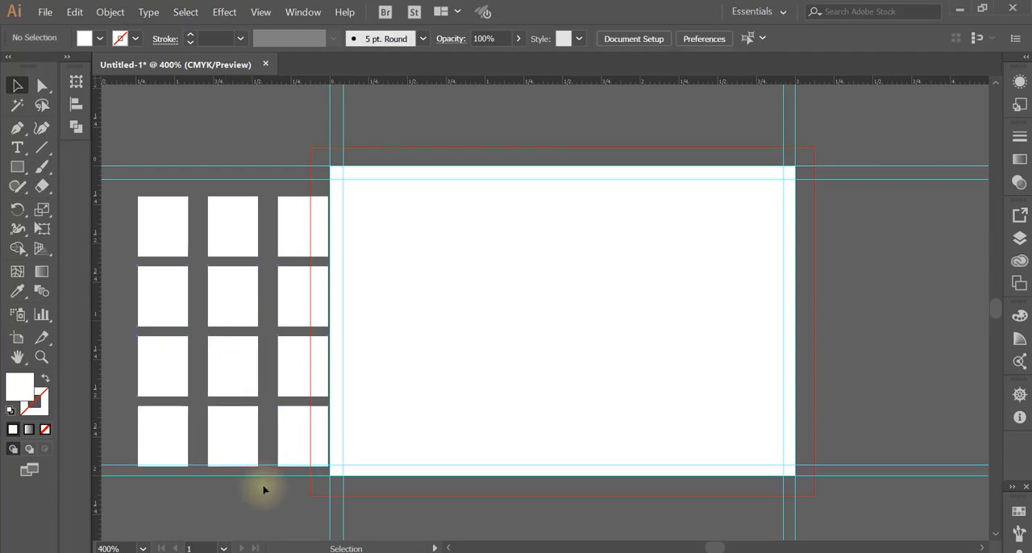
Fill the first rectangle of the grid's second row with red E83434 and deselect it
{"action": "scroll", "coordinate": [264, 476], "scroll_direction": "down", "scroll_amount": 1}
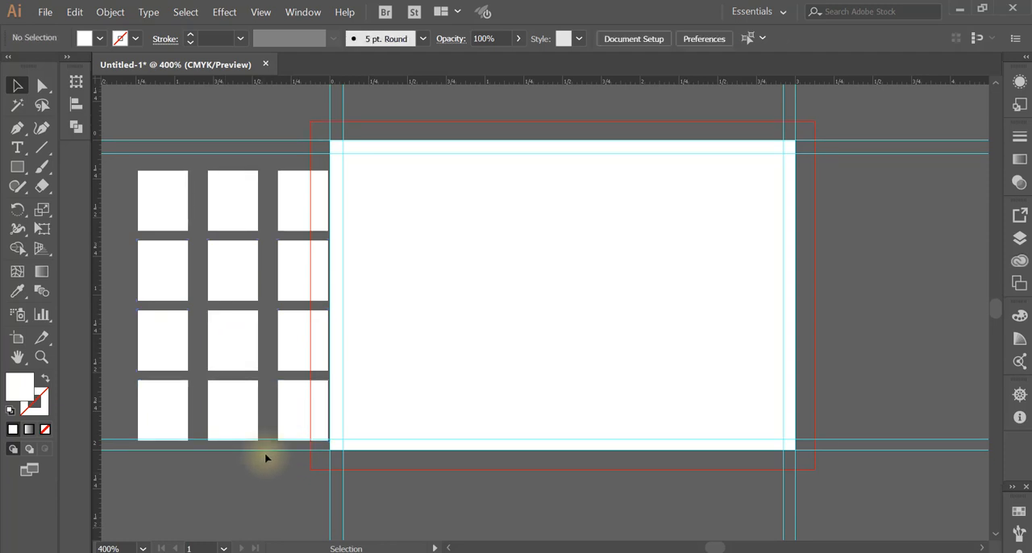
{"action": "left_click", "coordinate": [165, 257]}
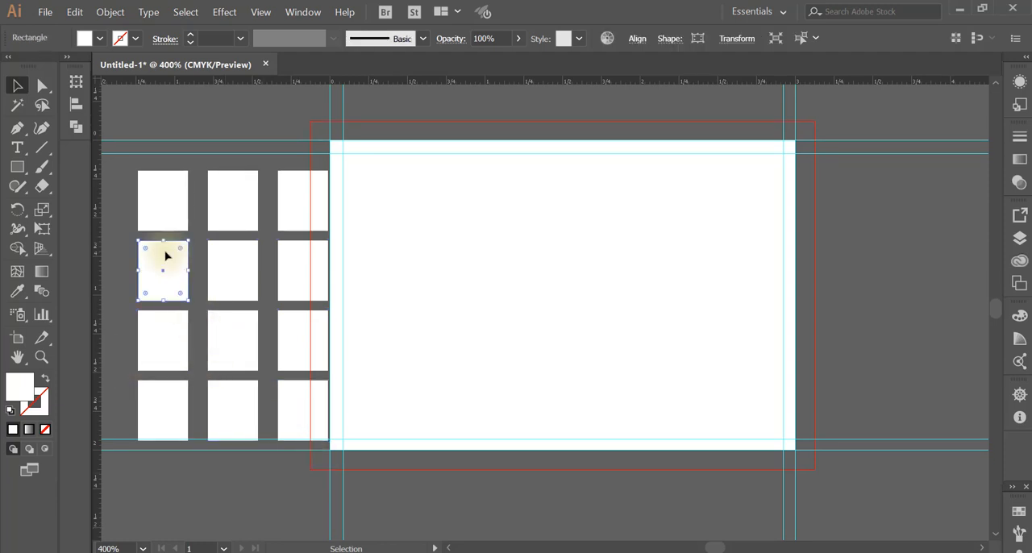
{"action": "double_click", "coordinate": [20, 388]}
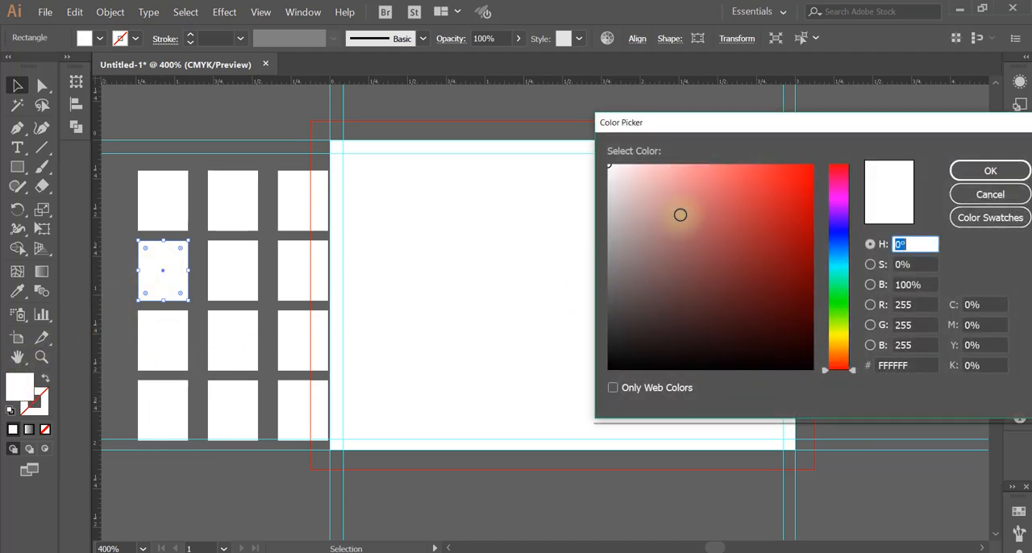
{"action": "left_click", "coordinate": [768, 183]}
{"action": "left_click", "coordinate": [990, 170]}
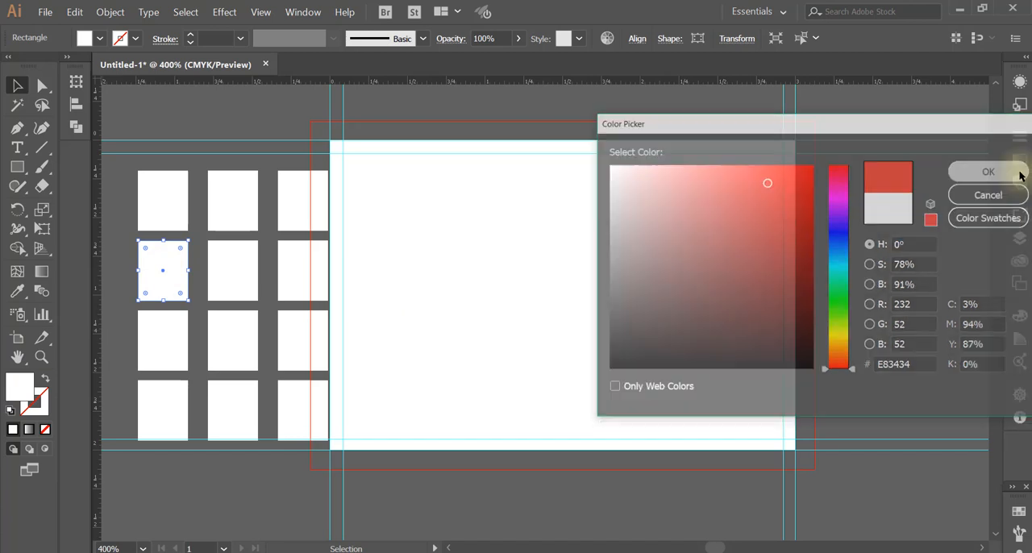
{"action": "left_click", "coordinate": [226, 484]}
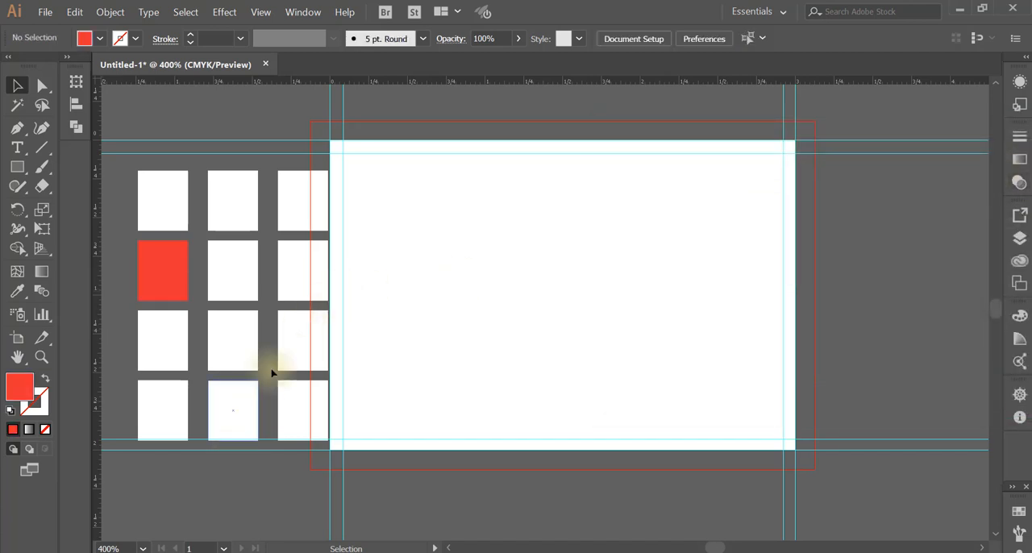
Fill the third rectangle of the grid's third row with blue 2C4BE5
{"action": "left_click", "coordinate": [295, 331]}
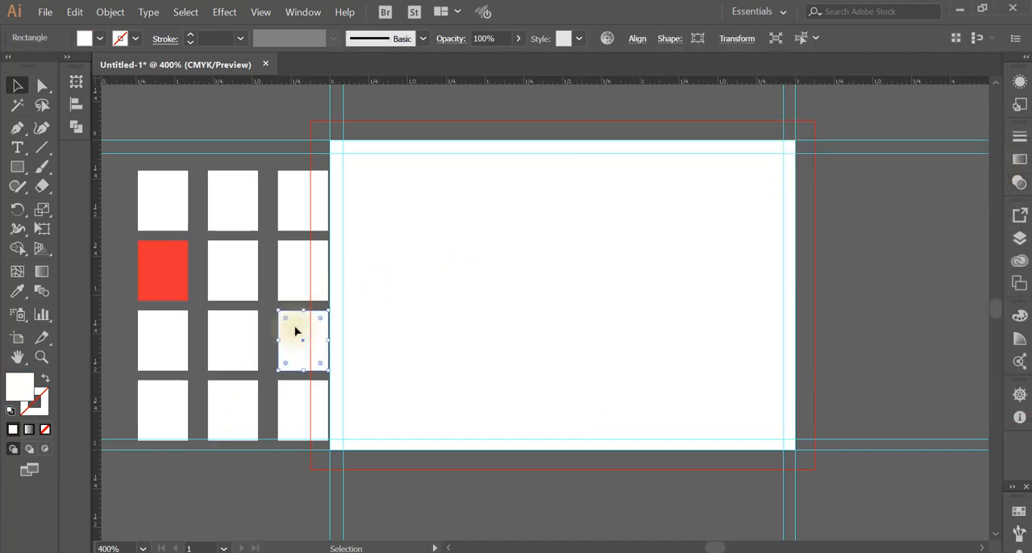
{"action": "double_click", "coordinate": [16, 390]}
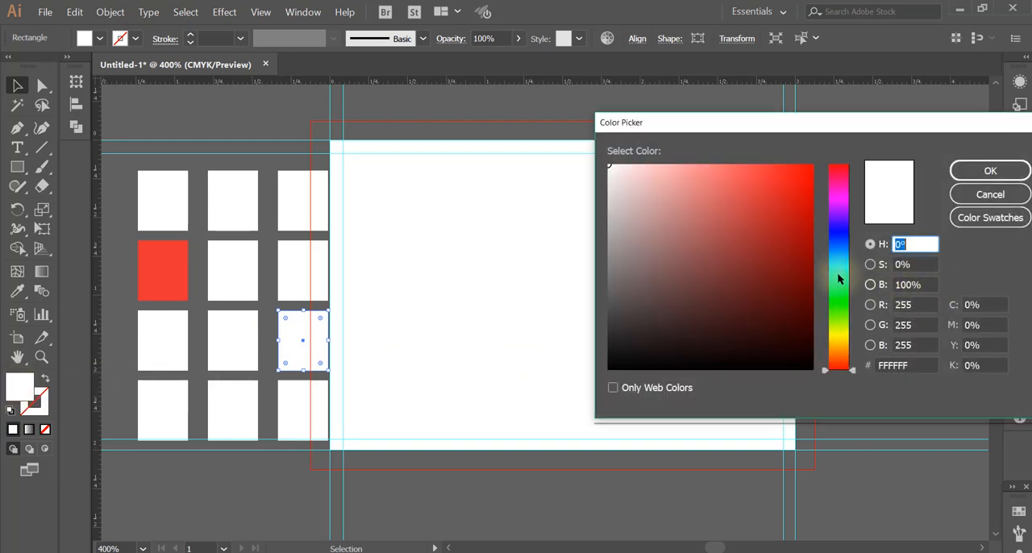
{"action": "left_click", "coordinate": [837, 236]}
{"action": "left_click", "coordinate": [773, 185]}
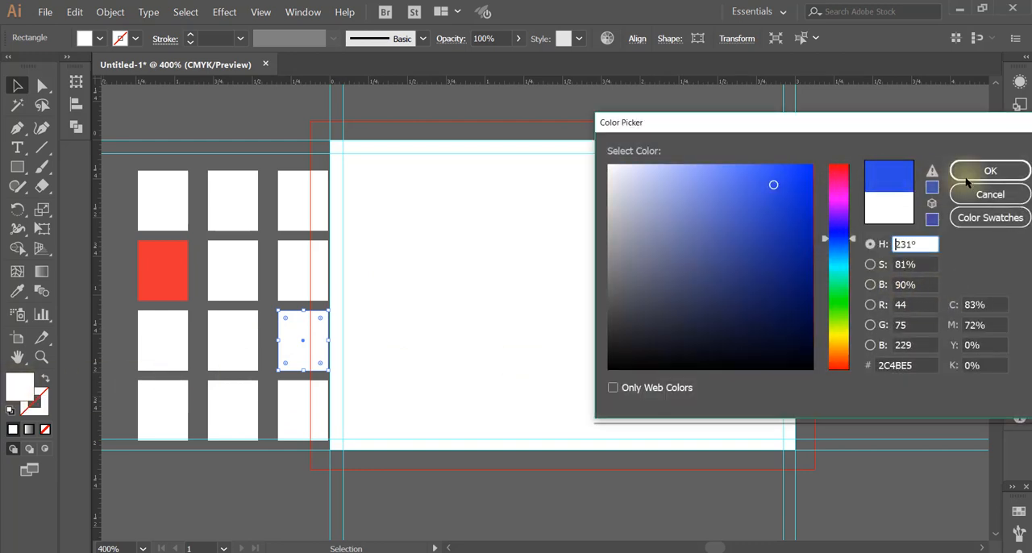
{"action": "left_click", "coordinate": [988, 171]}
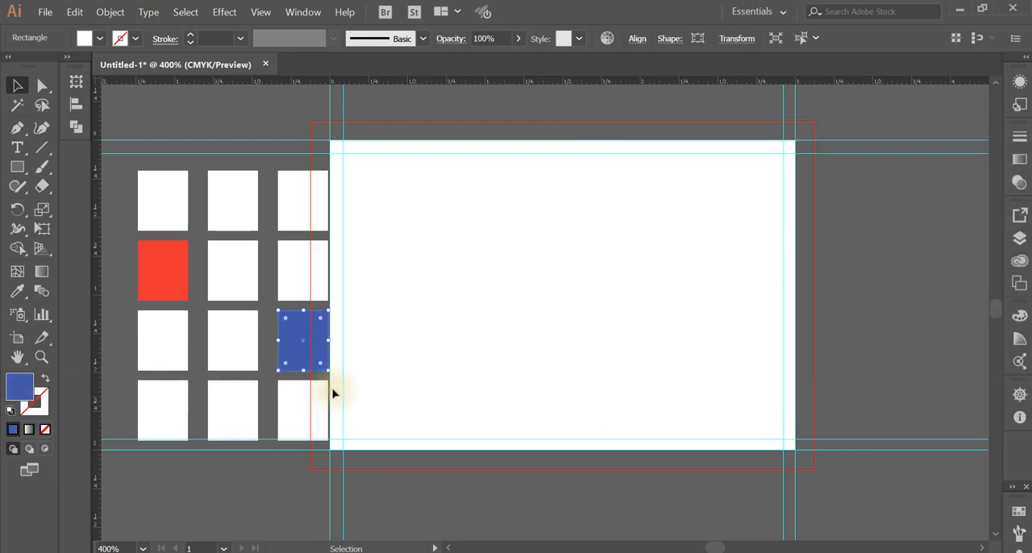
Fill the first rectangle of the grid's fourth row with magenta F406DE and deselect it
{"action": "left_click", "coordinate": [153, 414]}
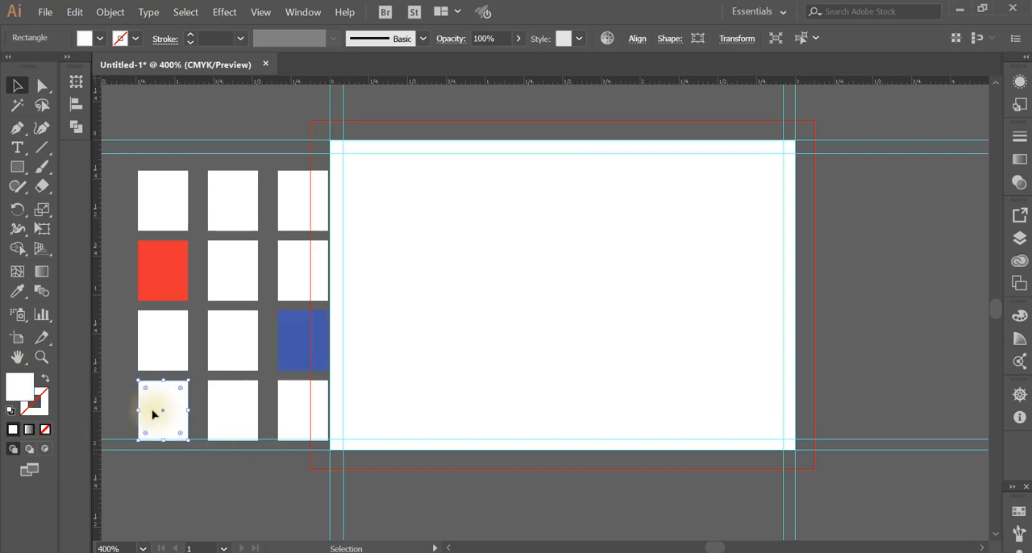
{"action": "double_click", "coordinate": [20, 394]}
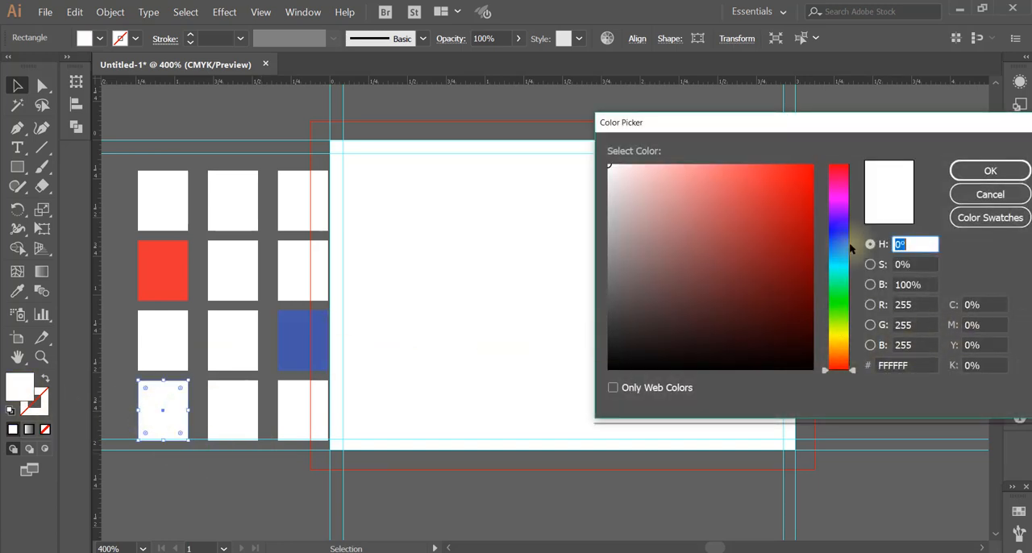
{"action": "left_click", "coordinate": [843, 195]}
{"action": "left_click", "coordinate": [810, 172]}
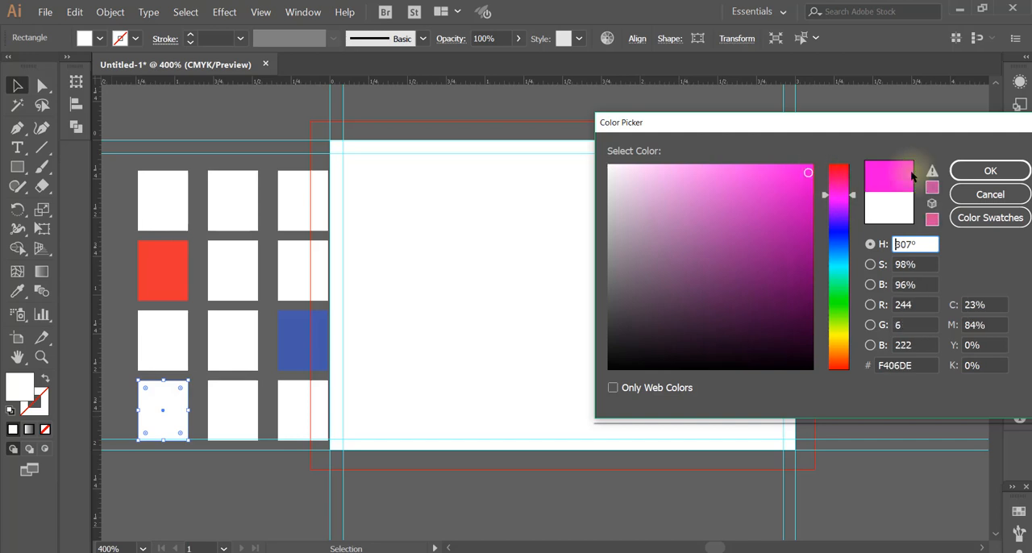
{"action": "left_click", "coordinate": [984, 172]}
{"action": "left_click", "coordinate": [283, 485]}
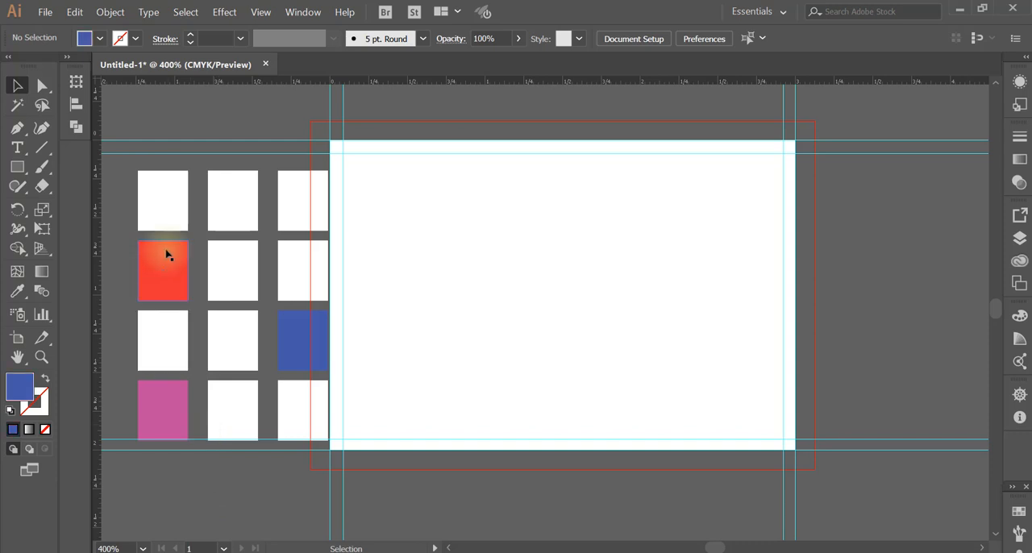
Select the red, blue and magenta rectangles together and move them horizontally onto the middle of the artboard
{"action": "left_click", "coordinate": [160, 265]}
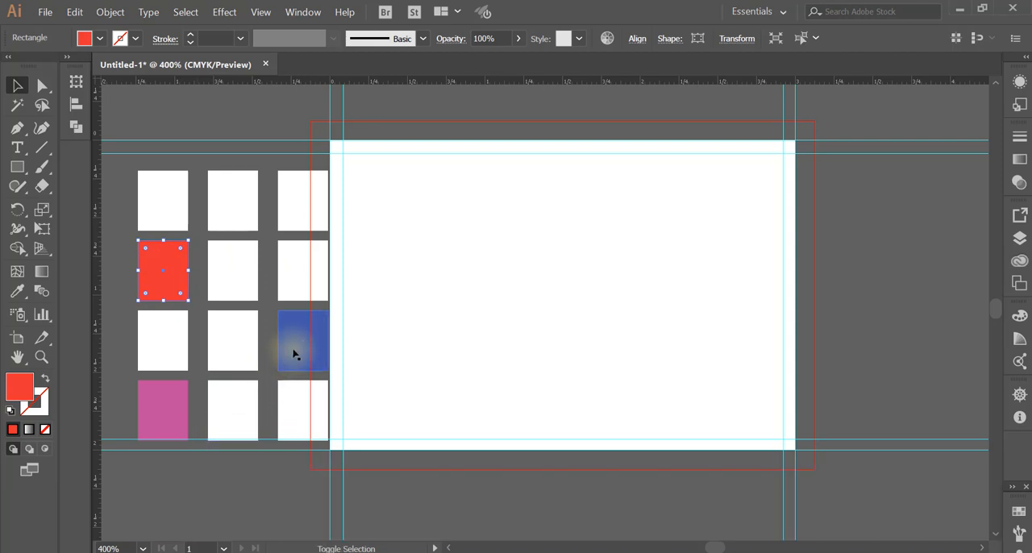
{"action": "left_click", "coordinate": [293, 353], "text": "shift"}
{"action": "left_click", "coordinate": [162, 411], "text": "shift"}
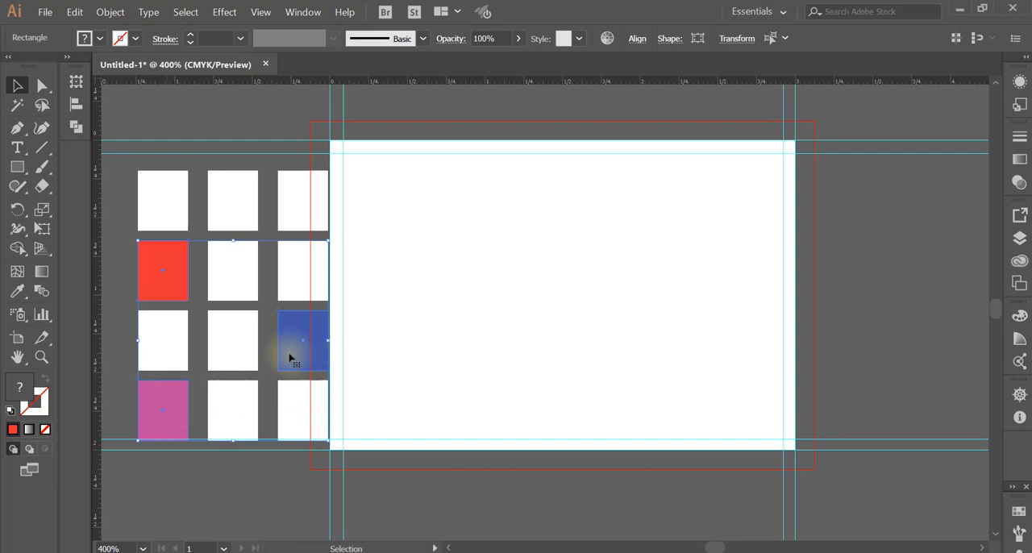
{"action": "left_click_drag", "start_coordinate": [290, 358], "coordinate": [589, 358]}
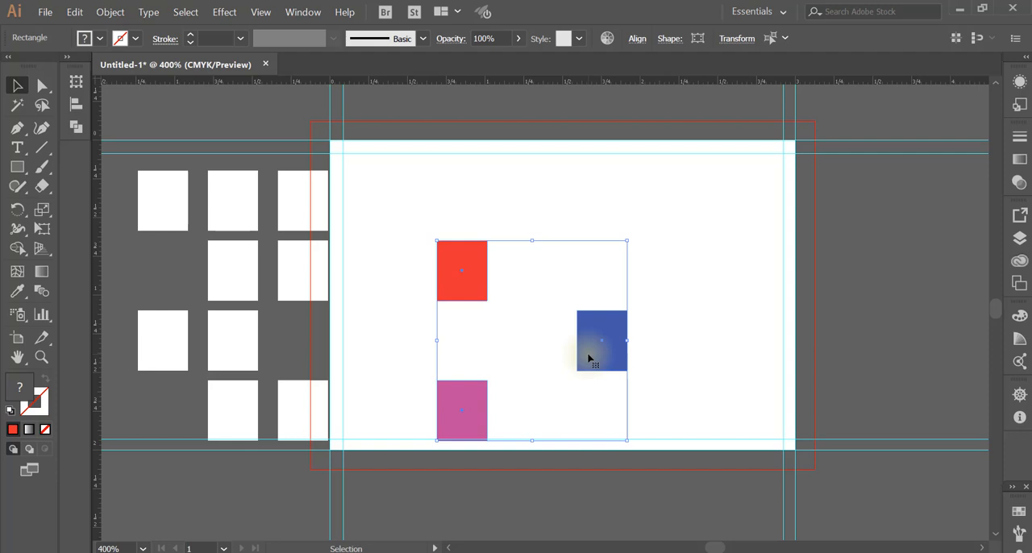
Undo the move, the recolouring and the duplications until only the first white rectangle of the grid is left
{"action": "key", "text": "ctrl+z"}
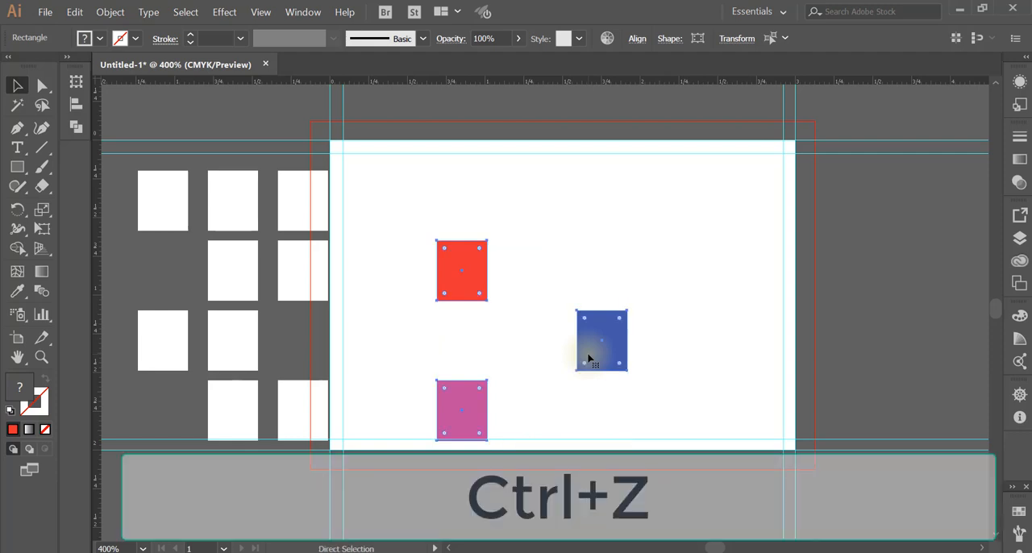
{"action": "key", "text": "ctrl+z"}
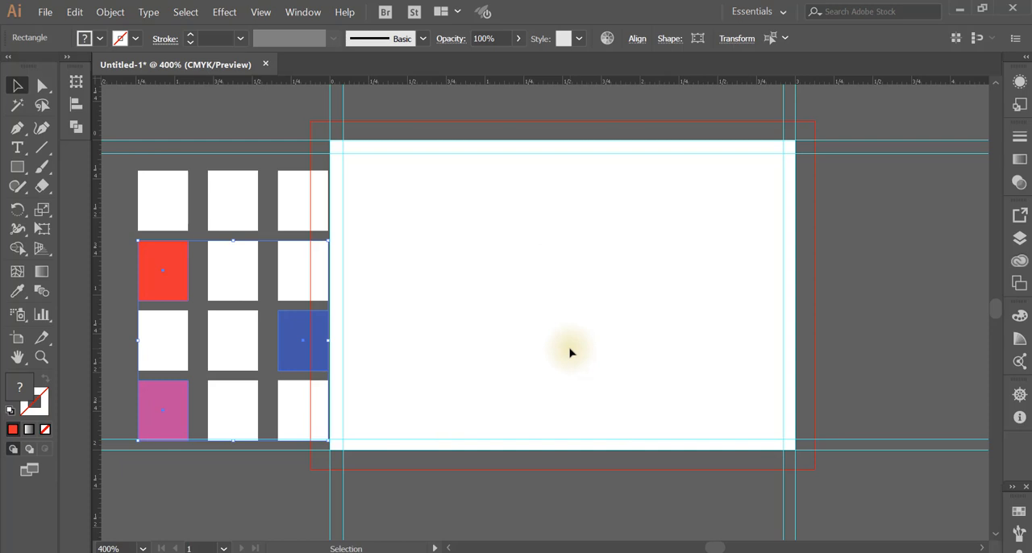
{"action": "key", "text": "ctrl+z"}
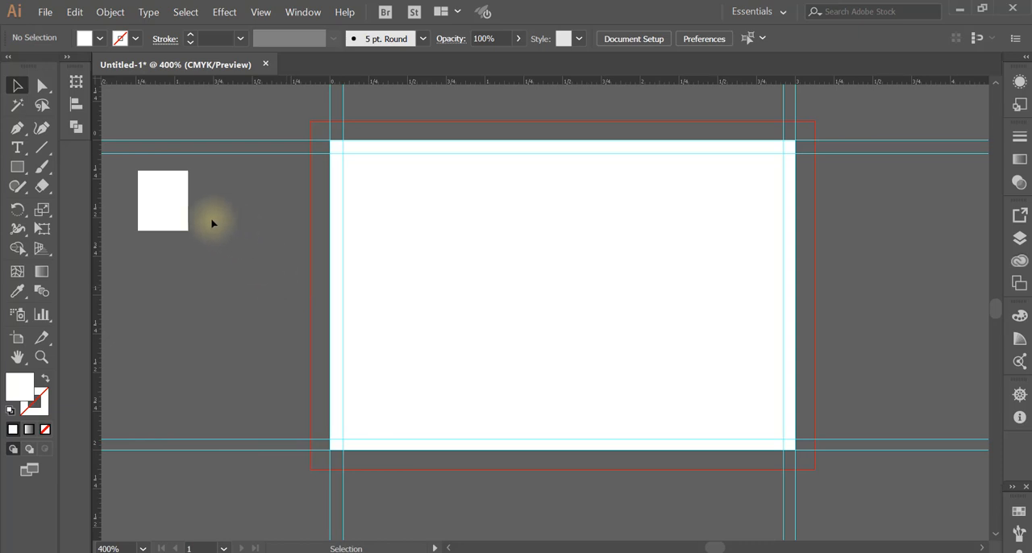
Stretch the white rectangle downward from its lower edge to more than double its height, keeping its width
{"action": "left_click", "coordinate": [159, 206]}
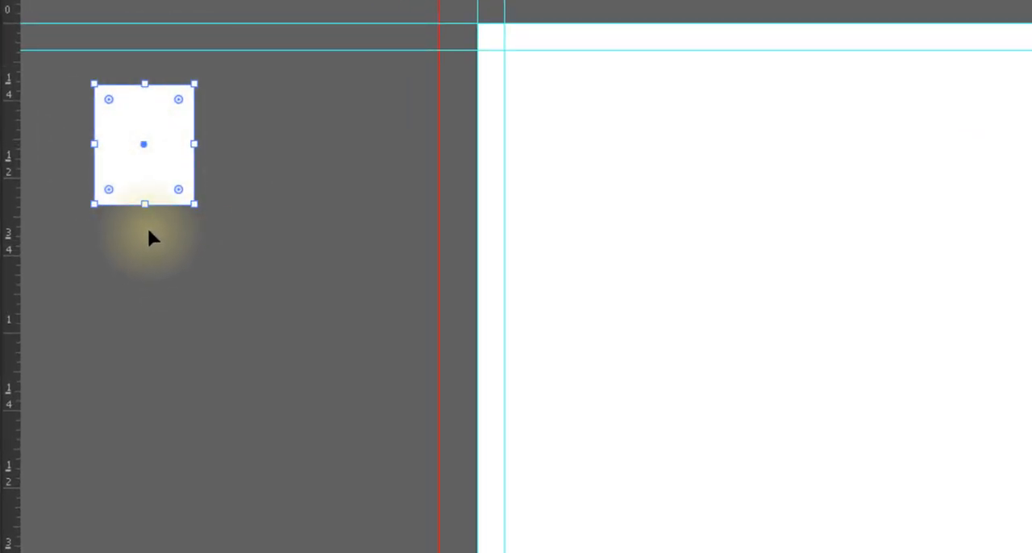
{"action": "left_click_drag", "start_coordinate": [145, 206], "coordinate": [151, 408]}
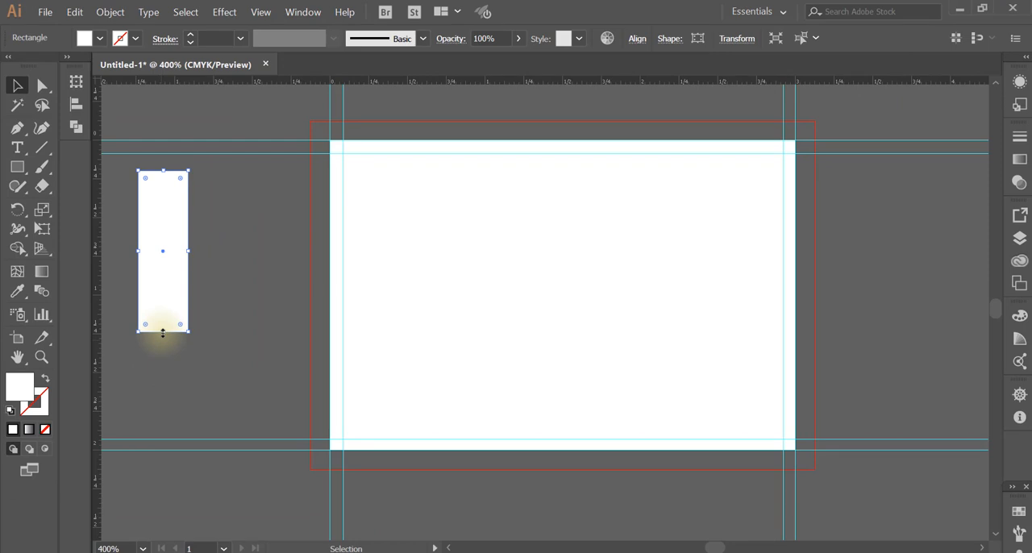
{"action": "mouse_move", "coordinate": [163, 331]}
{"action": "left_mouse_down"}
{"action": "mouse_move", "coordinate": [166, 244]}
{"action": "mouse_move", "coordinate": [160, 339]}
{"action": "left_mouse_up"}
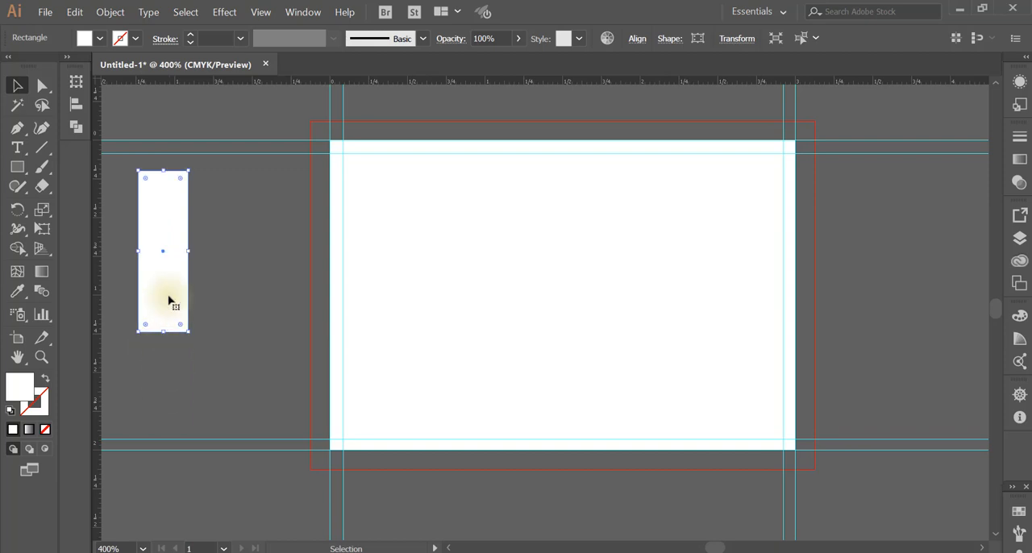
{"action": "left_click", "coordinate": [208, 254]}
{"action": "left_click", "coordinate": [179, 242]}
Widen the tall rectangle to about two and a half times its width by moving its right edge outward
{"action": "left_click_drag", "start_coordinate": [190, 251], "coordinate": [265, 251]}
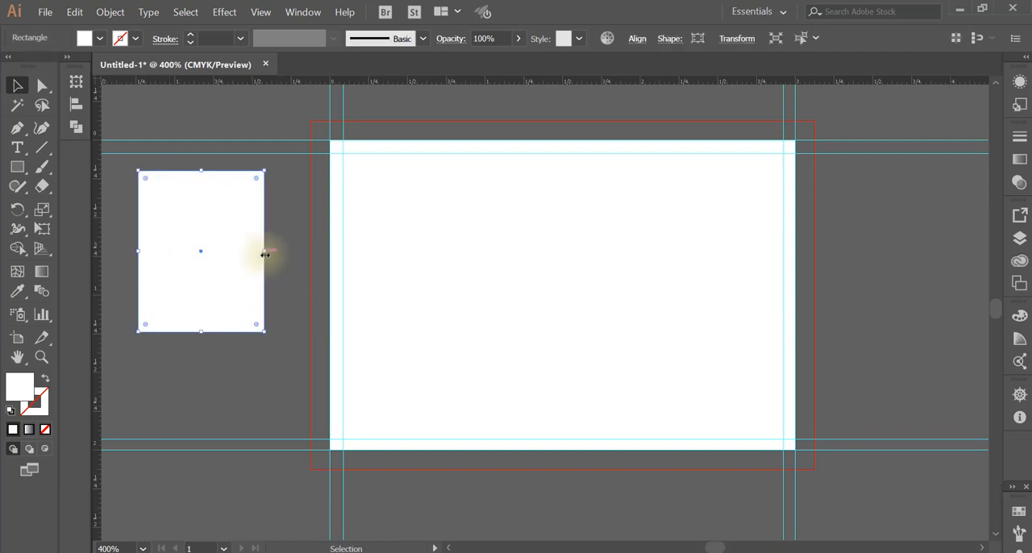
{"action": "left_click", "coordinate": [238, 365]}
{"action": "left_click", "coordinate": [229, 275]}
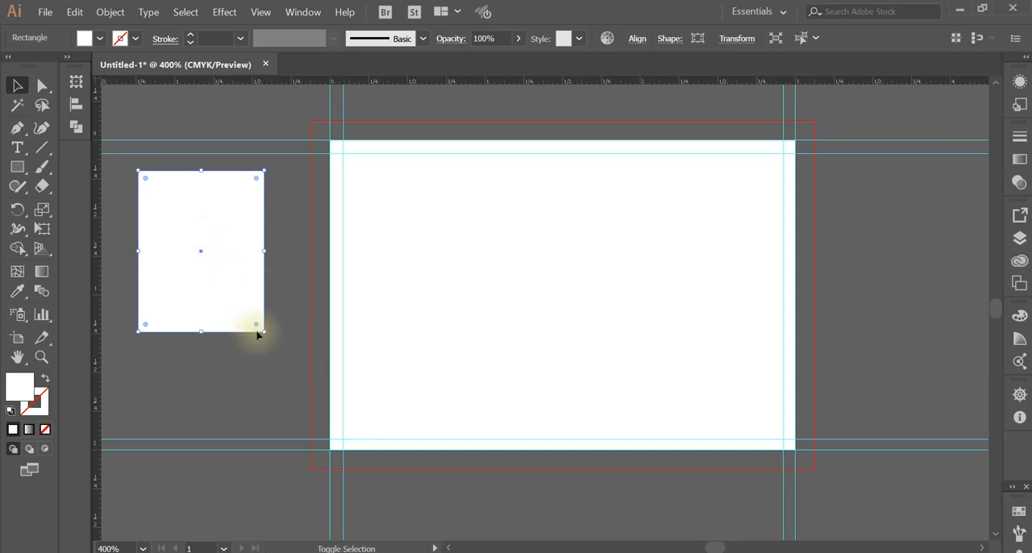
Scale the rectangle proportionally from its corners and edges, ending with a noticeably smaller rectangle beside the artboard
{"action": "left_click_drag", "start_coordinate": [267, 332], "coordinate": [234, 308]}
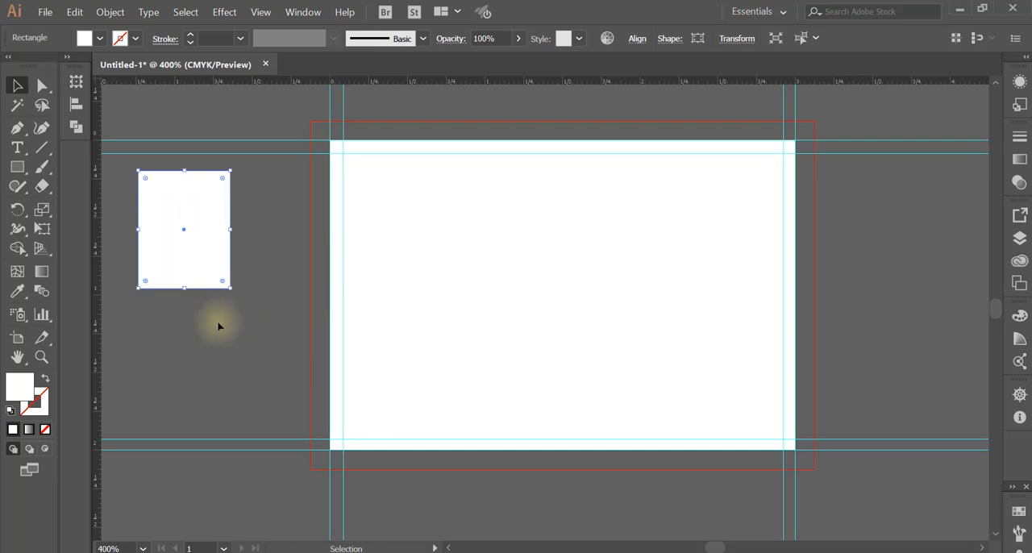
{"action": "left_click", "coordinate": [218, 326]}
{"action": "left_click", "coordinate": [218, 232]}
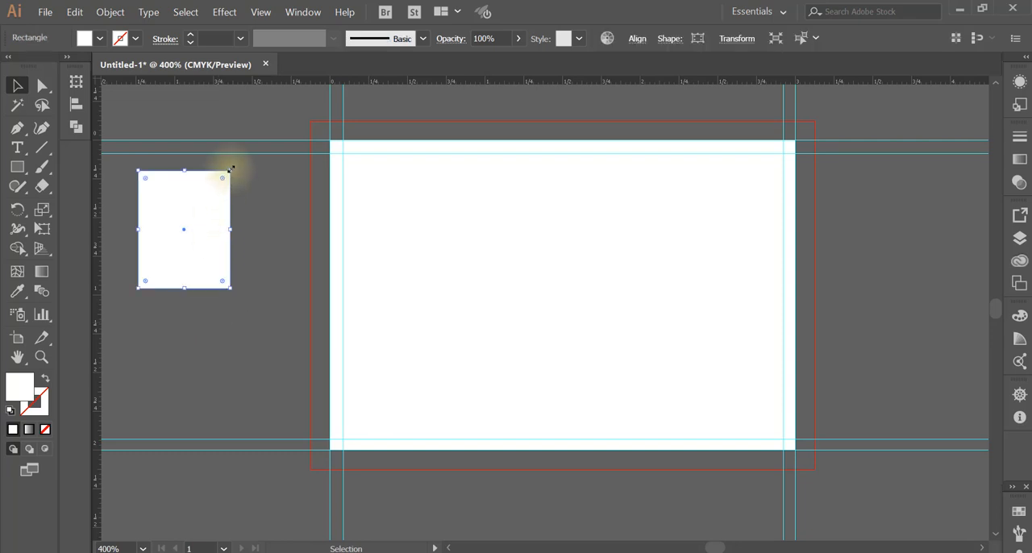
{"action": "mouse_move", "coordinate": [231, 169]}
{"action": "left_mouse_down"}
{"action": "mouse_move", "coordinate": [179, 223]}
{"action": "mouse_move", "coordinate": [225, 175]}
{"action": "left_mouse_up"}
{"action": "left_click_drag", "start_coordinate": [224, 233], "coordinate": [263, 232]}
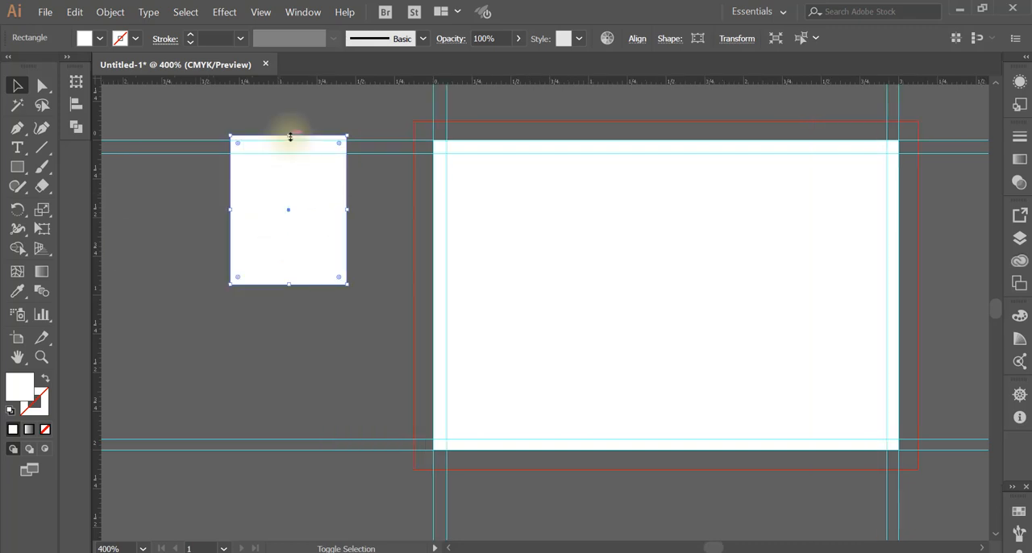
{"action": "left_click_drag", "start_coordinate": [289, 135], "coordinate": [287, 199]}
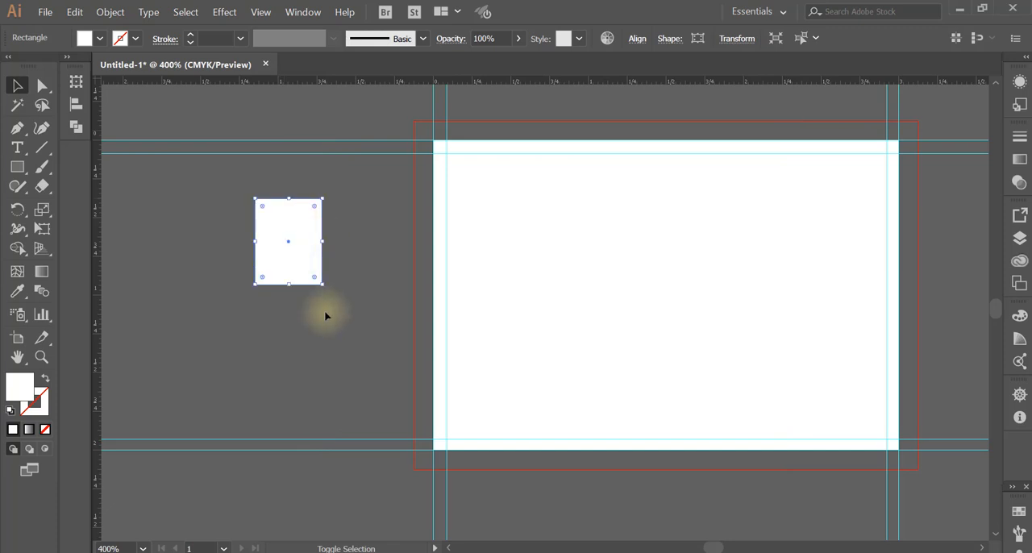
Restore the rectangle's original size and enlarge it proportionally about its centre until its top edge meets the upper inner guide
{"action": "left_click", "coordinate": [326, 316]}
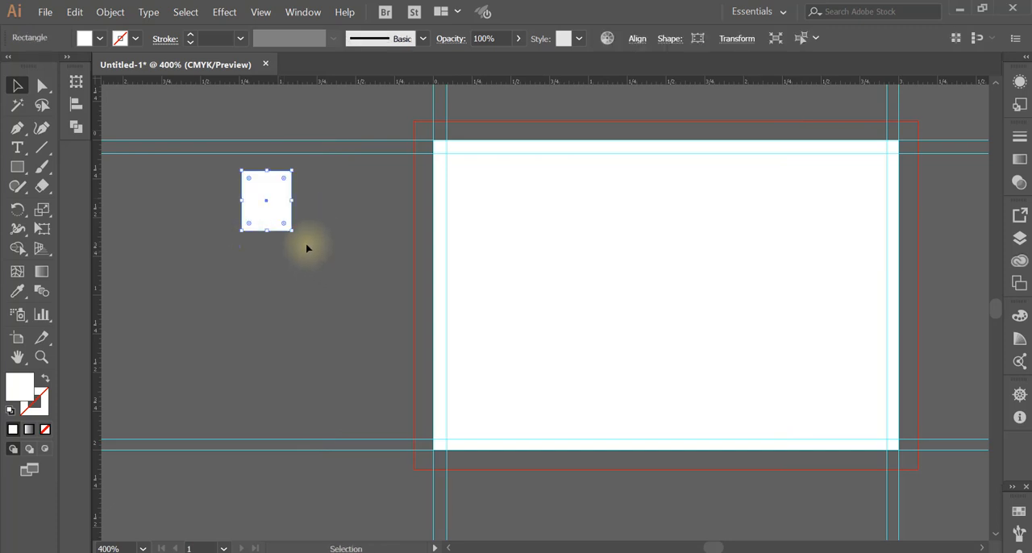
{"action": "left_click_drag", "start_coordinate": [291, 231], "coordinate": [311, 251]}
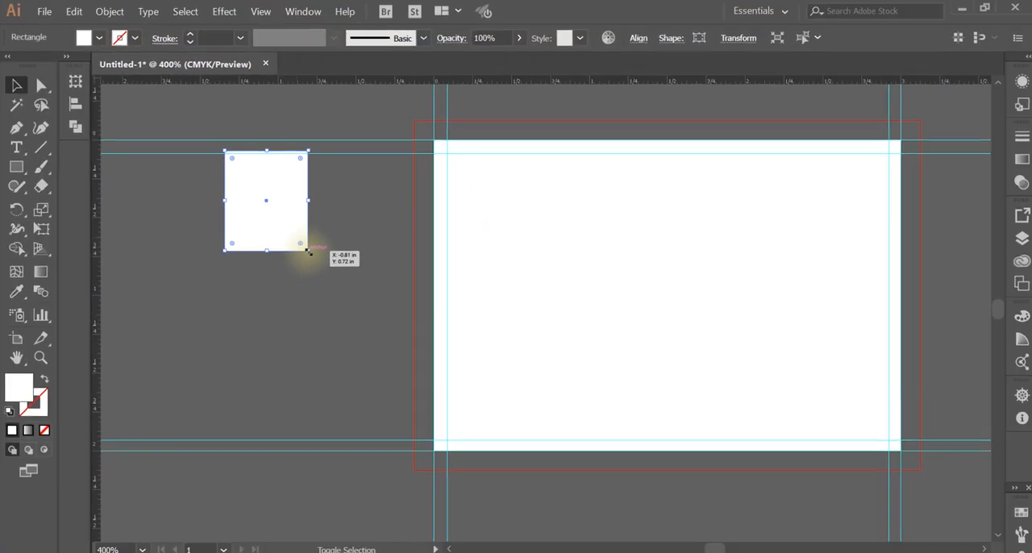
{"action": "mouse_move", "coordinate": [307, 252]}
{"action": "left_mouse_down"}
{"action": "mouse_move", "coordinate": [346, 319]}
{"action": "mouse_move", "coordinate": [306, 247]}
{"action": "left_mouse_up"}
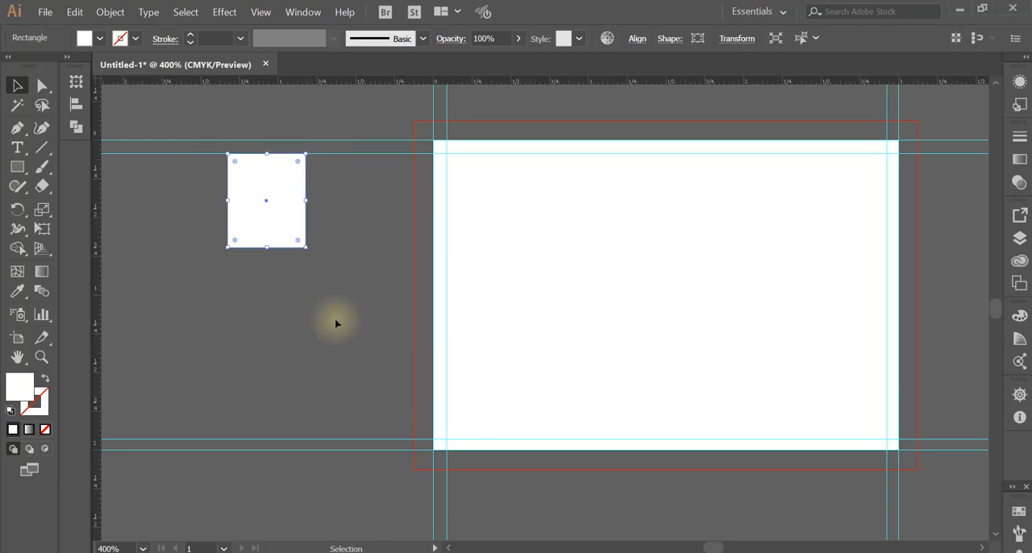
Delete the white rectangle beside the artboard
{"action": "left_click", "coordinate": [333, 323]}
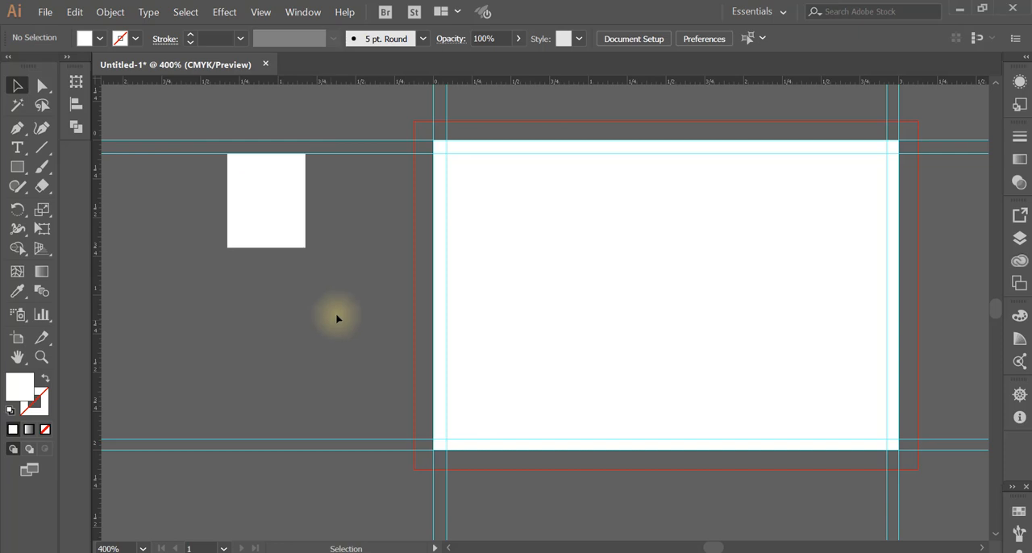
{"action": "left_click", "coordinate": [293, 233]}
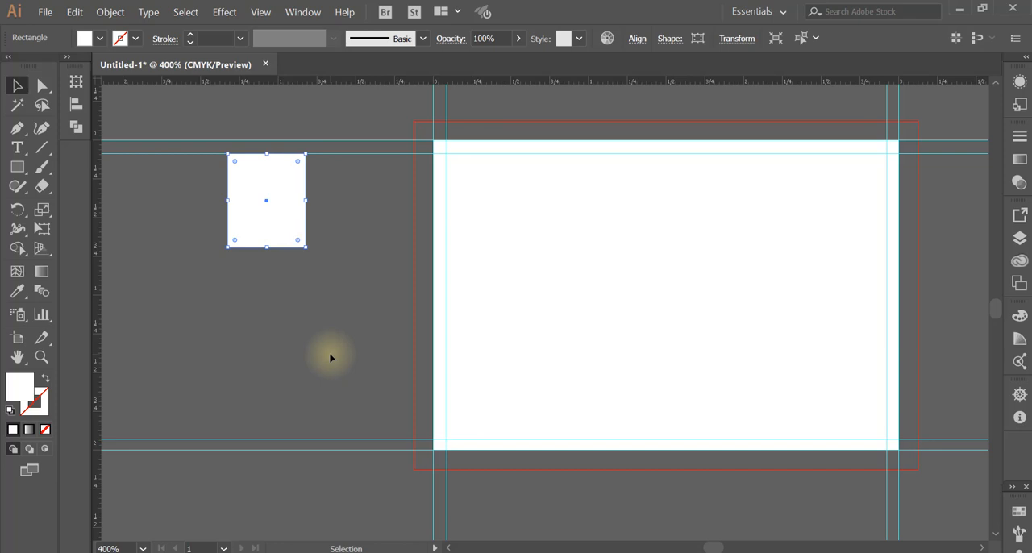
{"action": "key", "text": "Delete"}
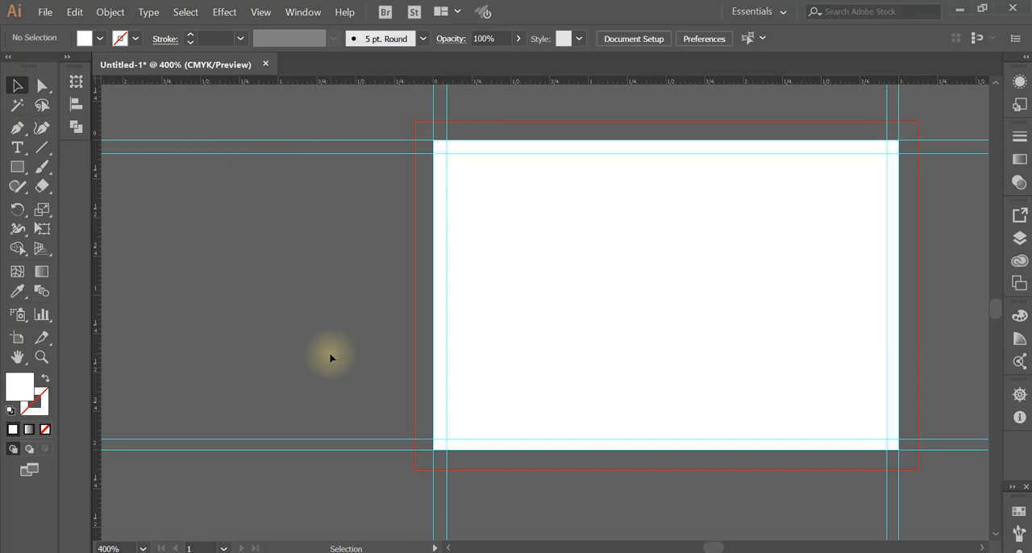
Draw a white rectangle covering the whole bleed area, from its upper-left to its lower-right corner, and leave it deselected
{"action": "left_click", "coordinate": [16, 169]}
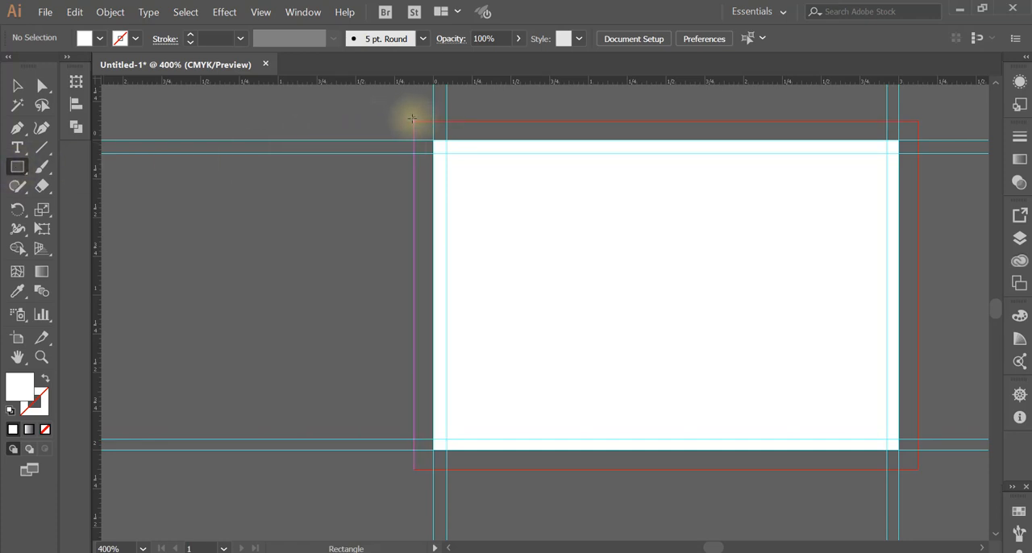
{"action": "left_click_drag", "start_coordinate": [414, 120], "coordinate": [917, 469]}
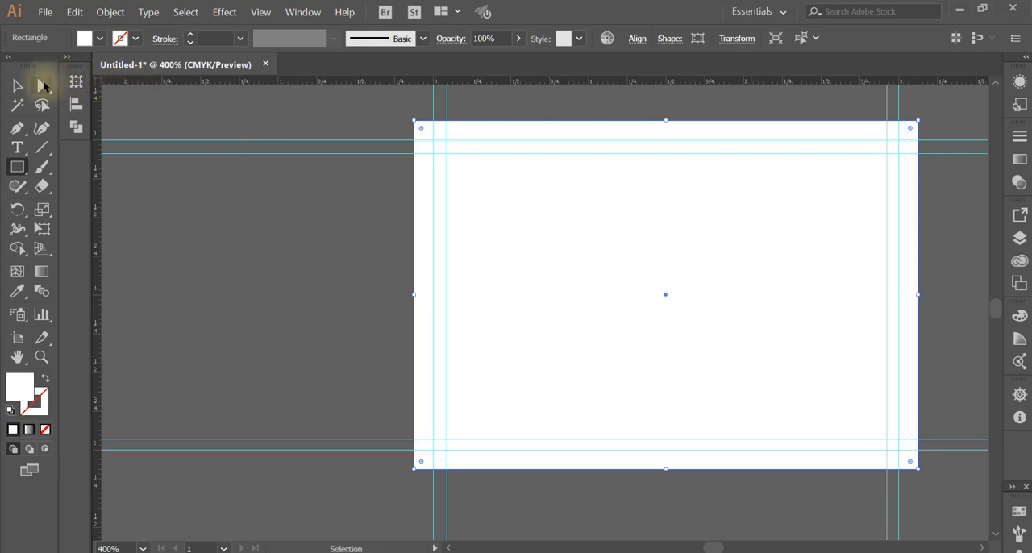
{"action": "left_click", "coordinate": [44, 86]}
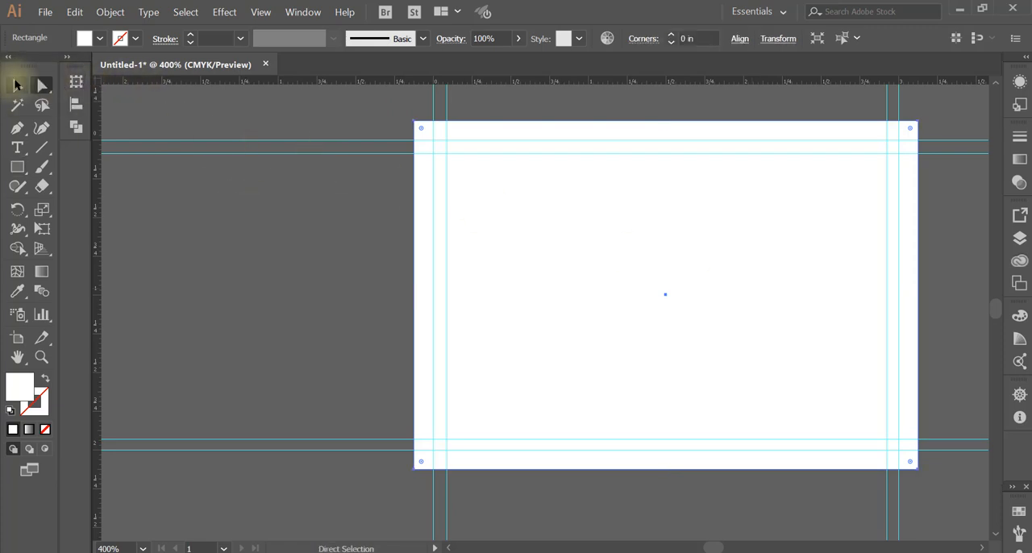
{"action": "left_click", "coordinate": [17, 85]}
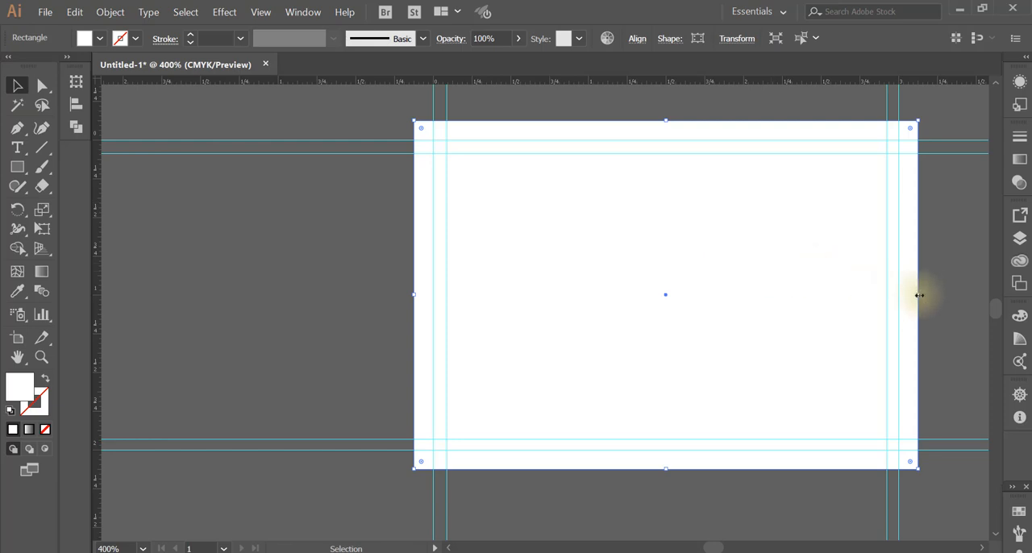
{"action": "mouse_move", "coordinate": [919, 295]}
{"action": "left_mouse_down"}
{"action": "mouse_move", "coordinate": [878, 295]}
{"action": "mouse_move", "coordinate": [918, 299]}
{"action": "left_mouse_up"}
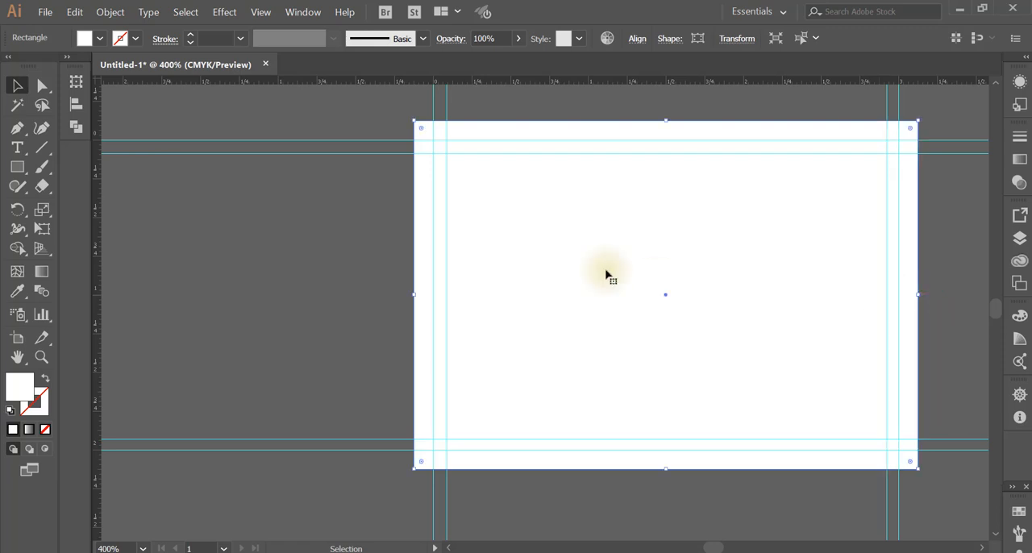
{"action": "left_click", "coordinate": [280, 191]}
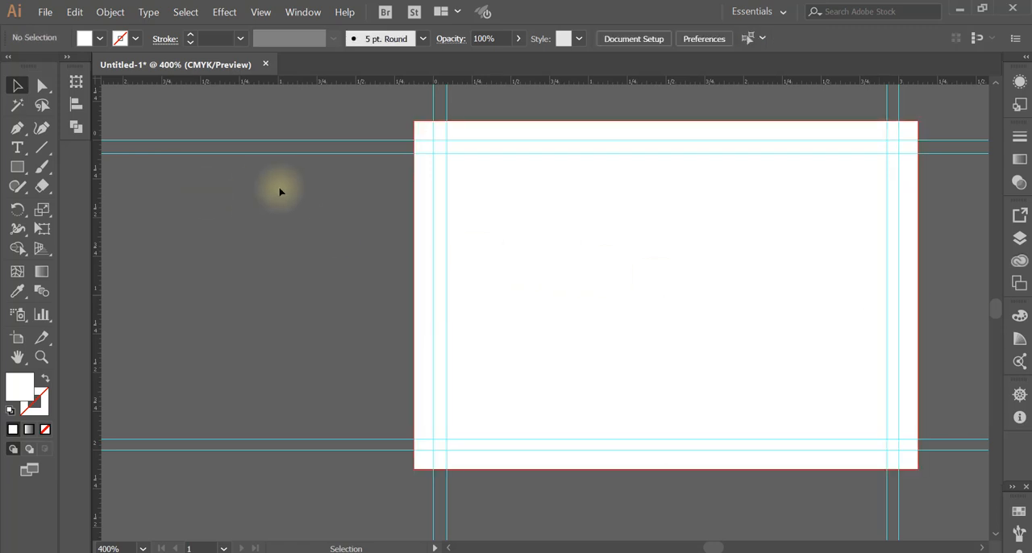